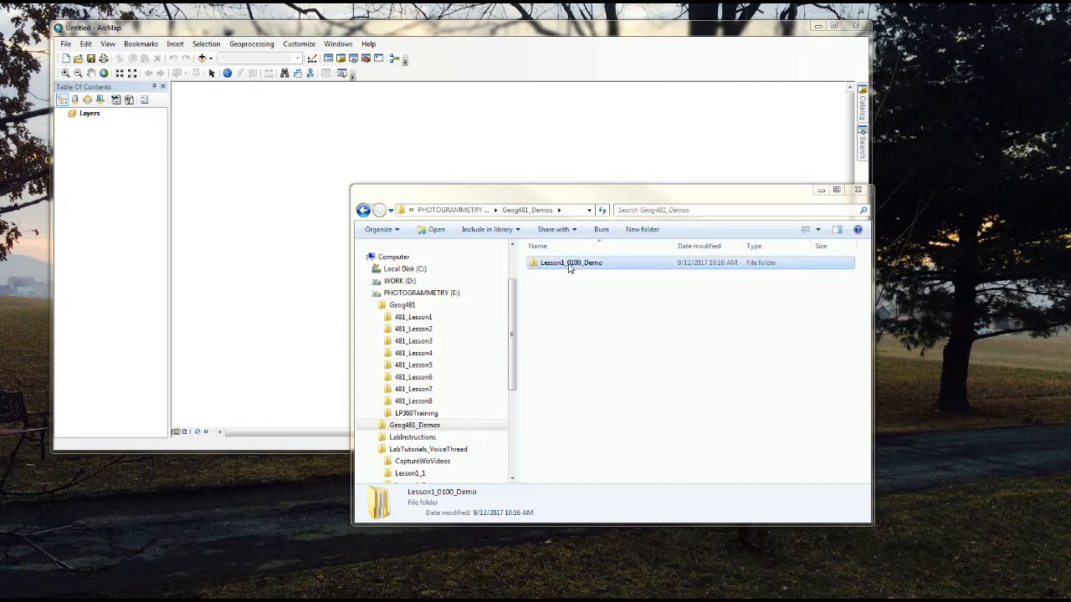
# Step: Look through the LAS_Files and OrthoImage folders inside the Lesson1_0100_Demo folder
pyautogui.doubleClick(567, 267)
pyautogui.doubleClick(560, 265)
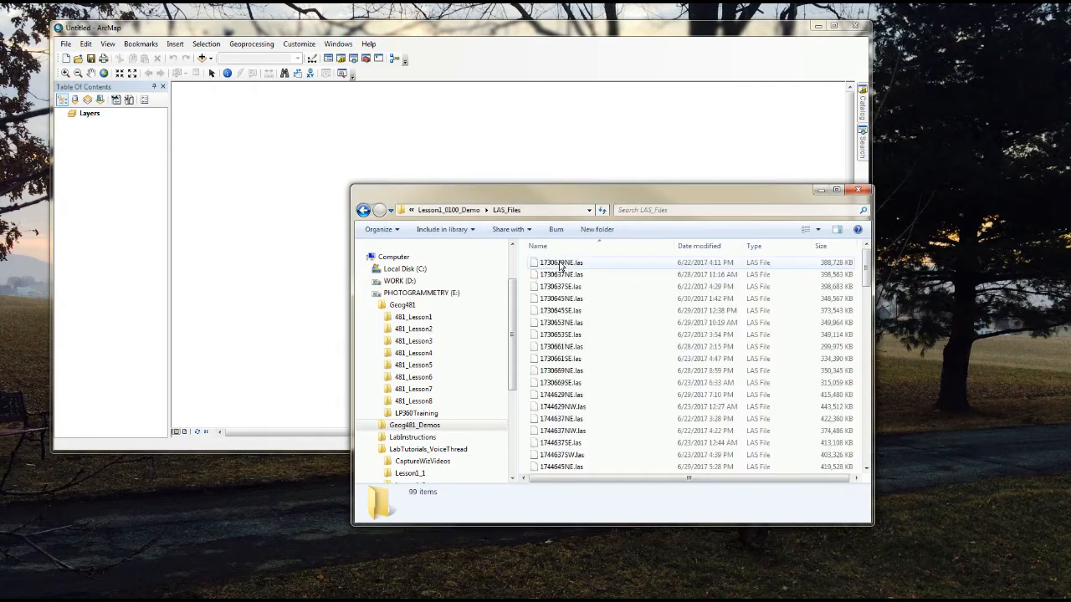
pyautogui.click(364, 211)
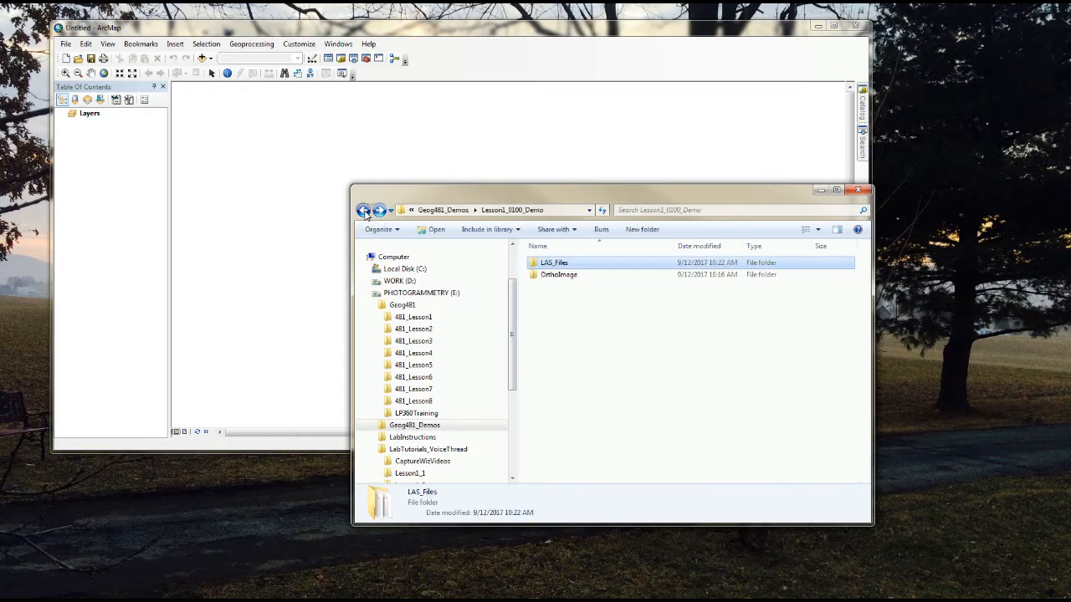
pyautogui.doubleClick(561, 276)
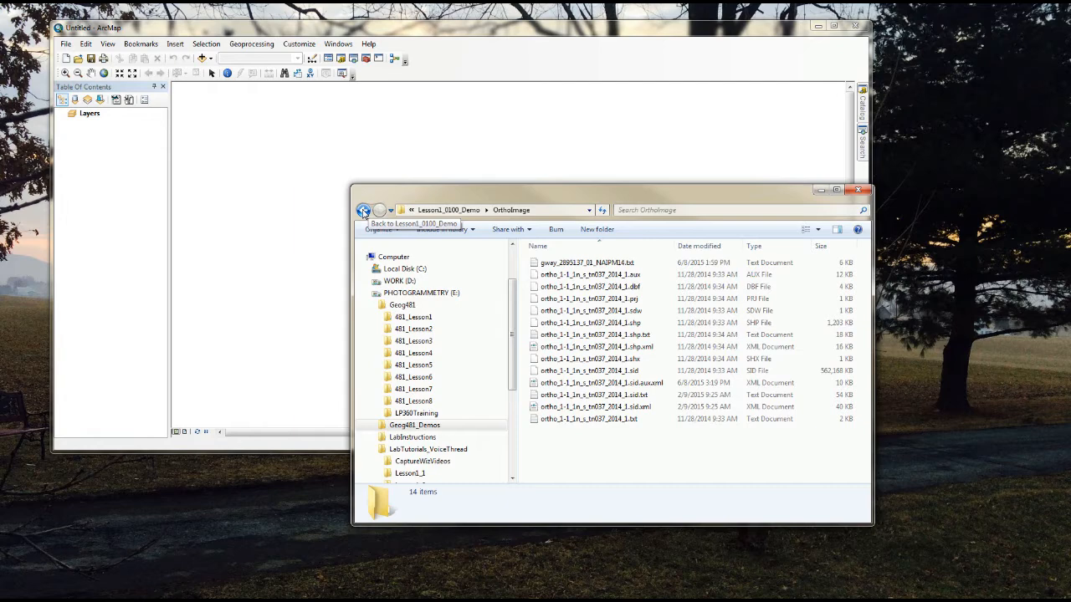
pyautogui.click(364, 211)
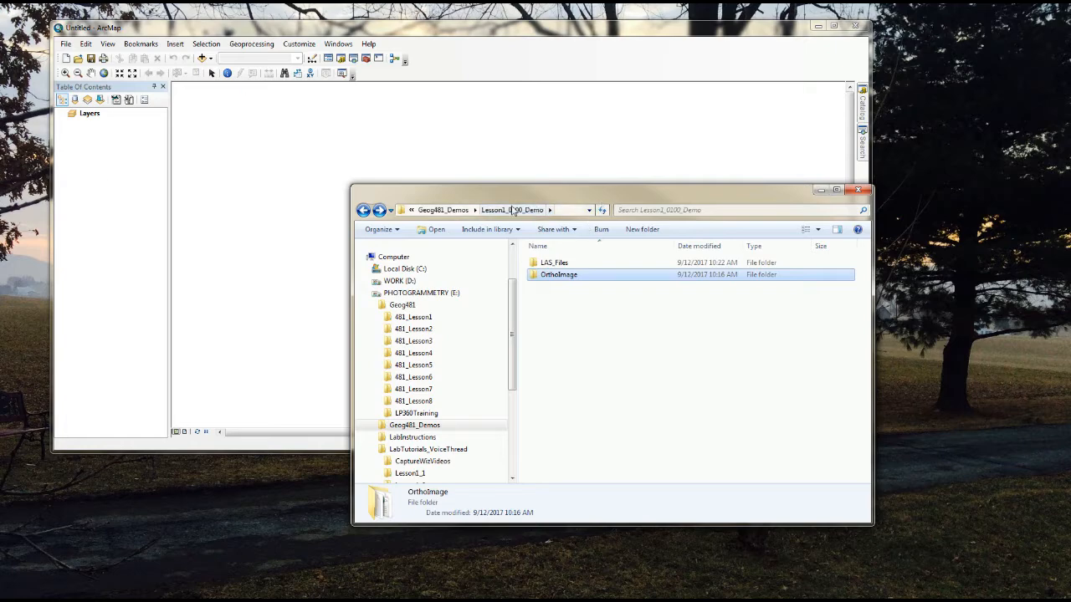
# Step: Switch to ArcMap and check which extensions are enabled, including LP360, 3D Analyst and Spatial Analyst
pyautogui.click(299, 45)
pyautogui.click(324, 84)
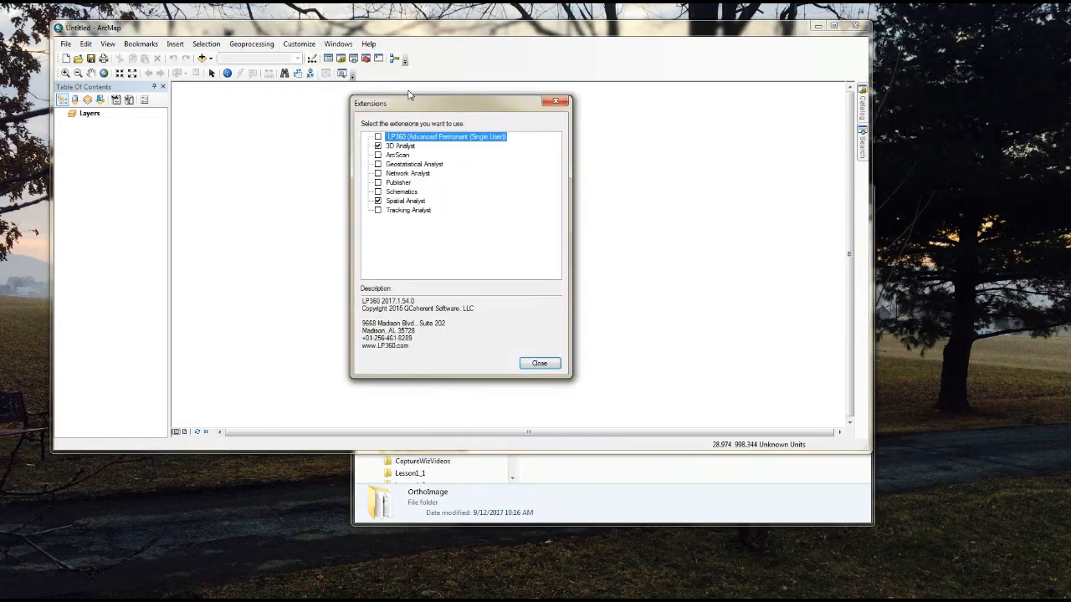
pyautogui.click(539, 364)
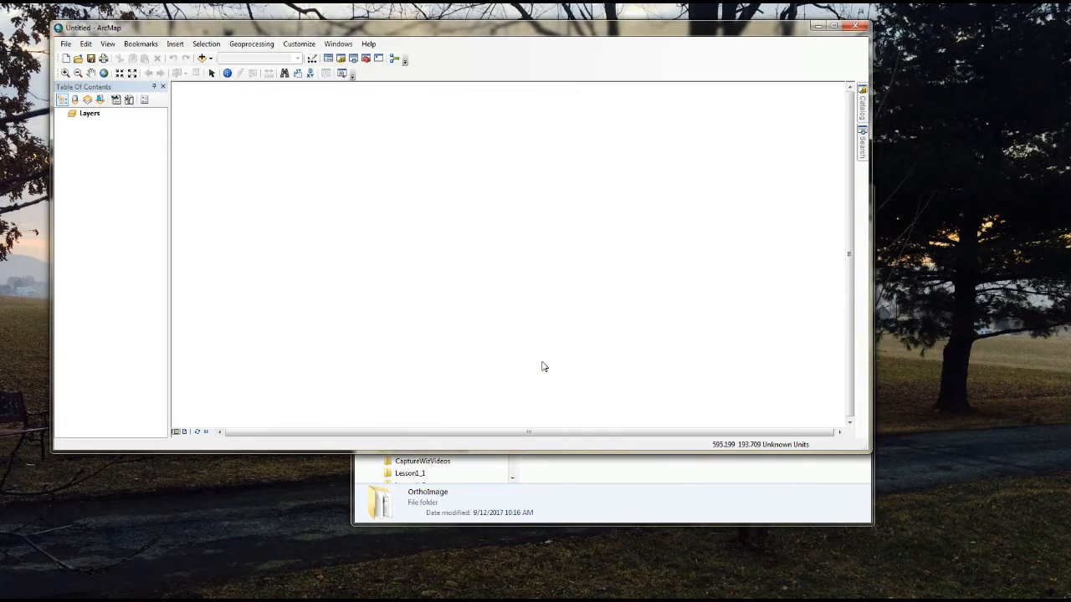
# Step: Display the LP360 toolbar floating over the map area
pyautogui.click(302, 45)
pyautogui.moveTo(316, 70)
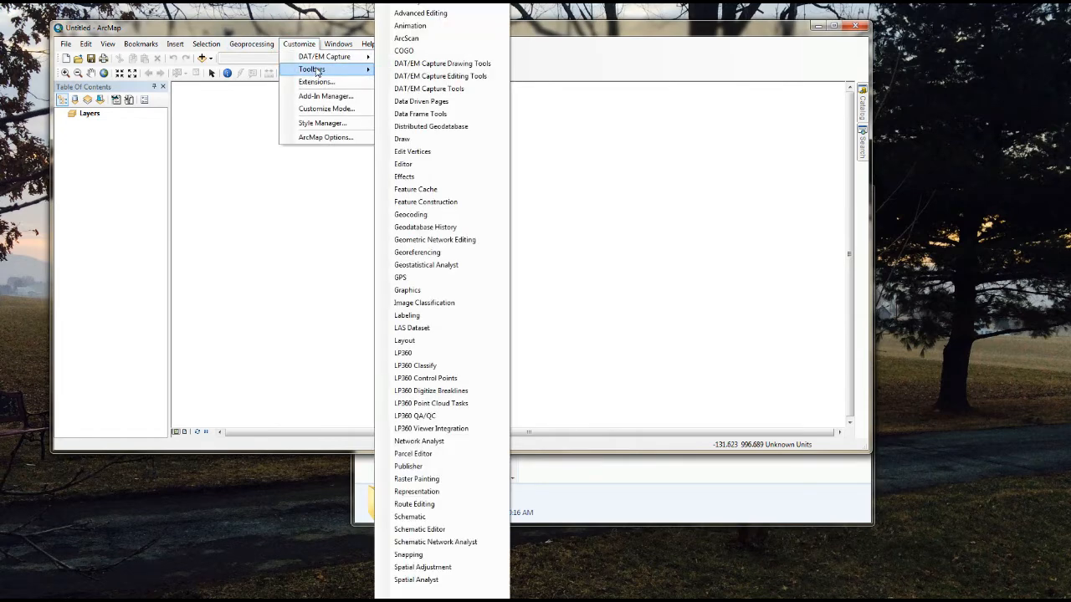
pyautogui.click(428, 355)
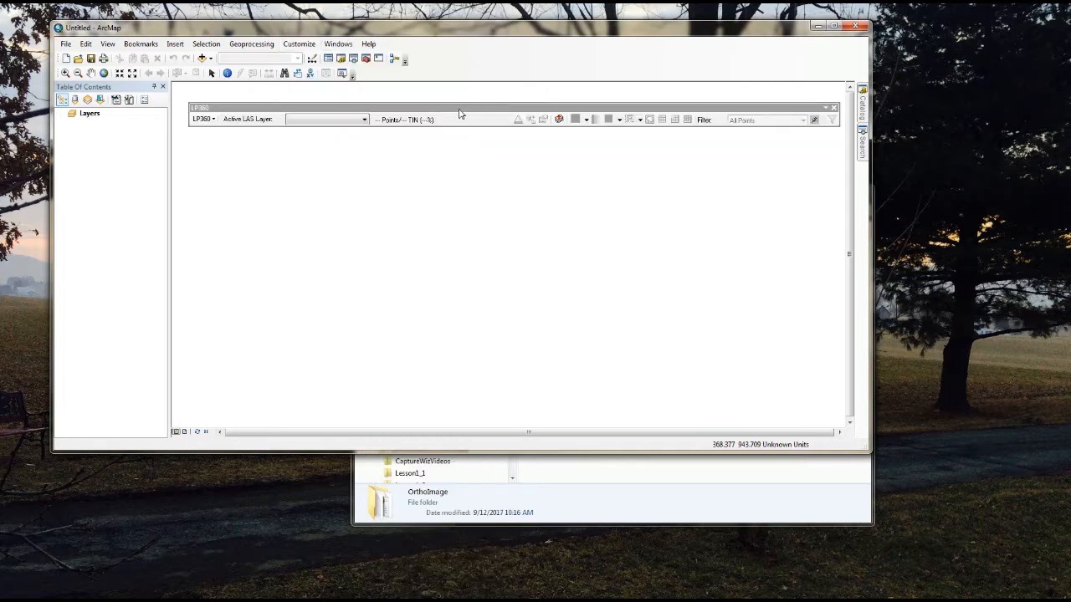
pyautogui.moveTo(458, 113)
pyautogui.mouseDown()
pyautogui.moveTo(502, 67)
pyautogui.moveTo(455, 136)
pyautogui.moveTo(455, 114)
pyautogui.mouseUp()
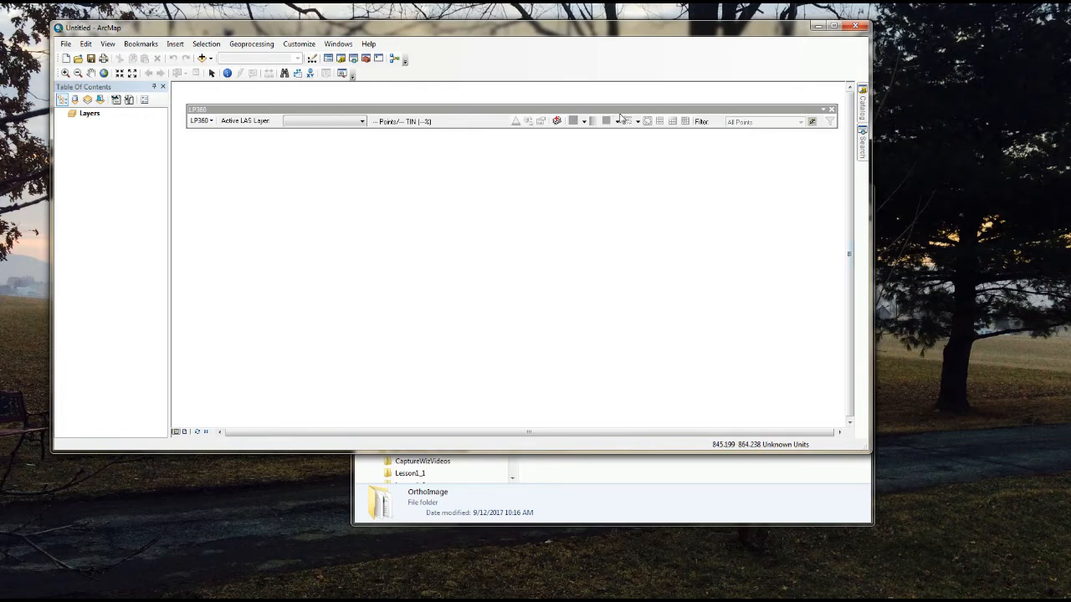
# Step: Dock the LP360 toolbar beside the standard map tools and check its overflow tools with the ArcMap window narrowed
pyautogui.moveTo(636, 109); pyautogui.dragTo(645, 75)
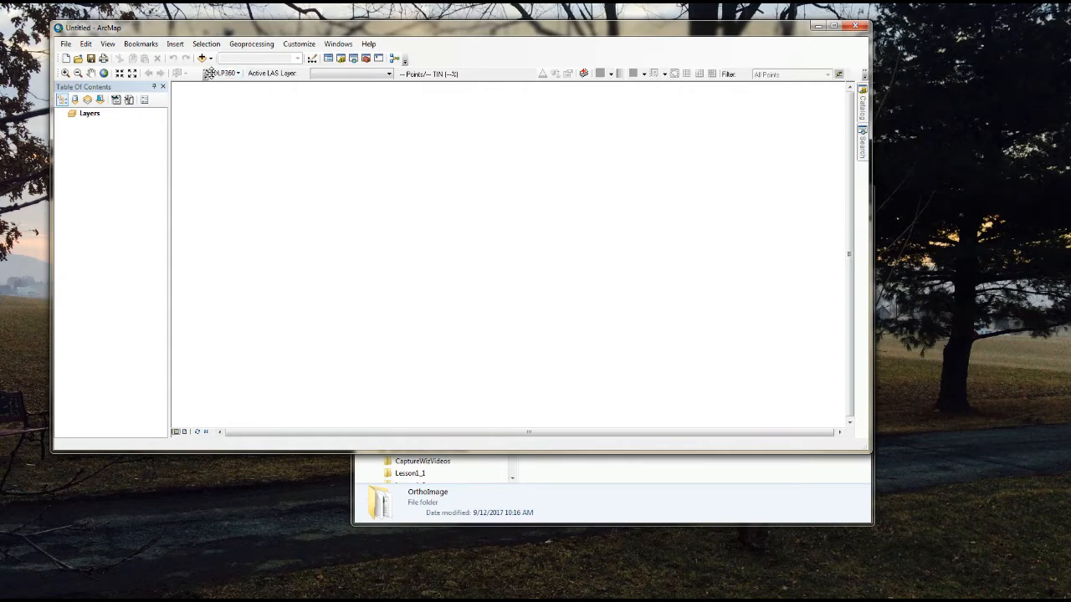
pyautogui.moveTo(871, 96); pyautogui.dragTo(605, 99)
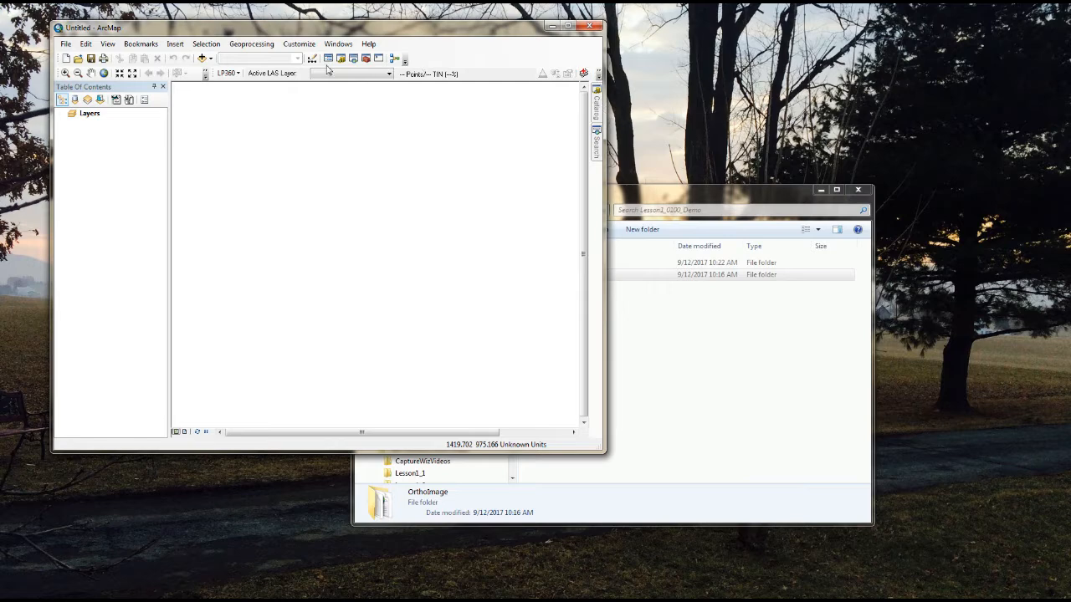
pyautogui.click(598, 76)
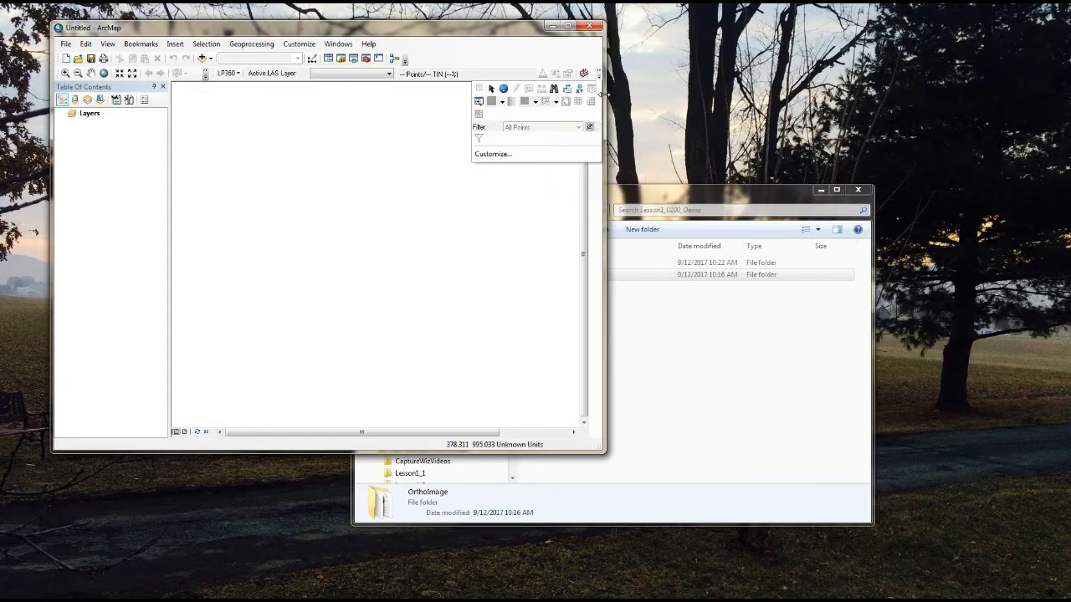
pyautogui.moveTo(603, 94); pyautogui.dragTo(921, 92)
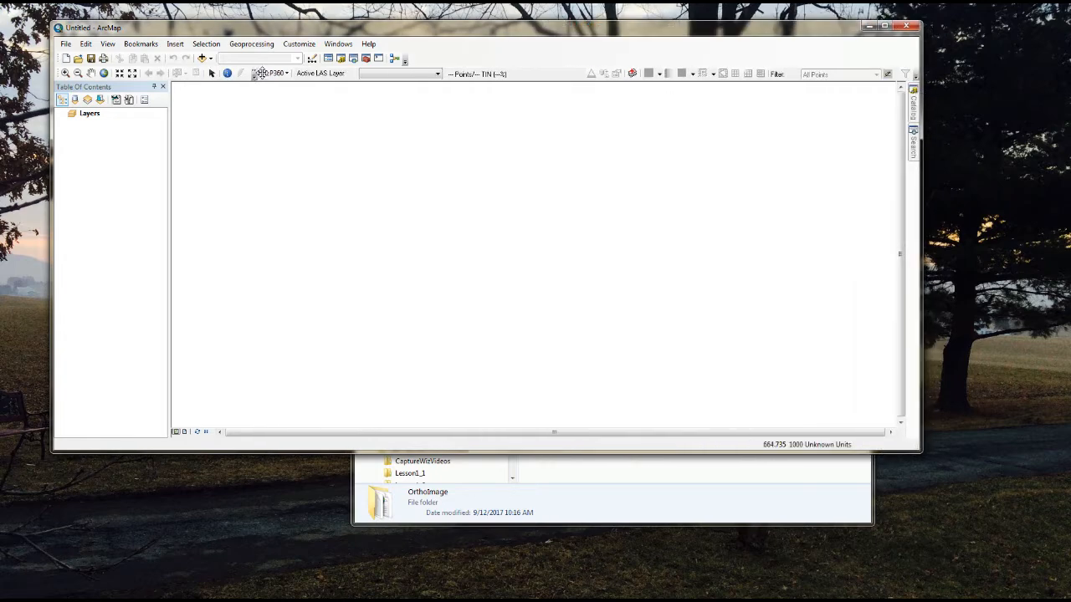
# Step: Undock the LP360 toolbar and place it floating above the ArcMap window
pyautogui.moveTo(262, 73); pyautogui.dragTo(216, 110)
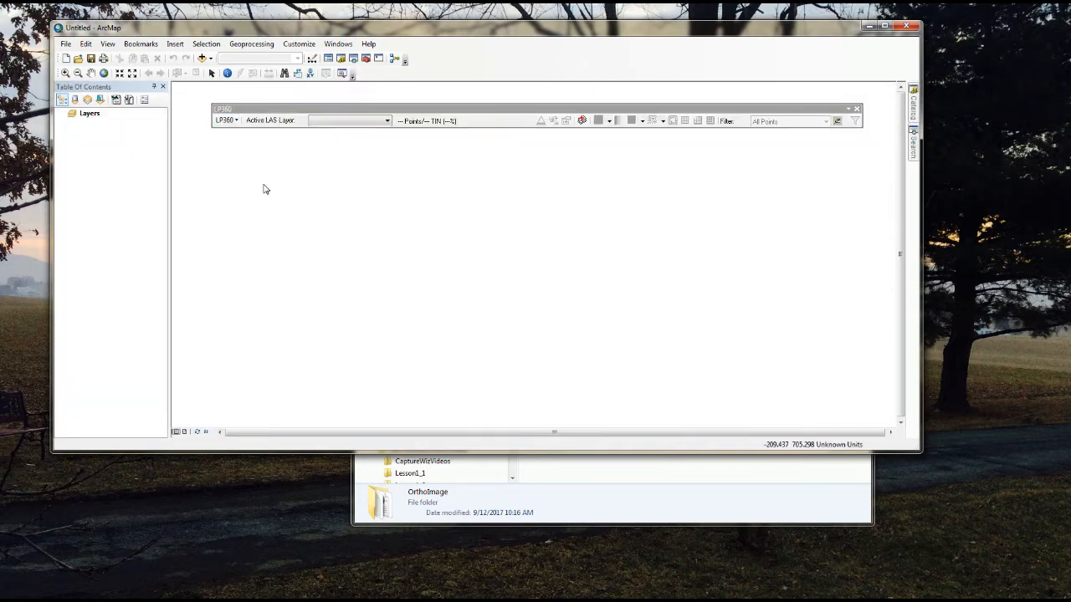
pyautogui.moveTo(400, 112); pyautogui.dragTo(405, 75)
pyautogui.moveTo(428, 9); pyautogui.dragTo(427, 21)
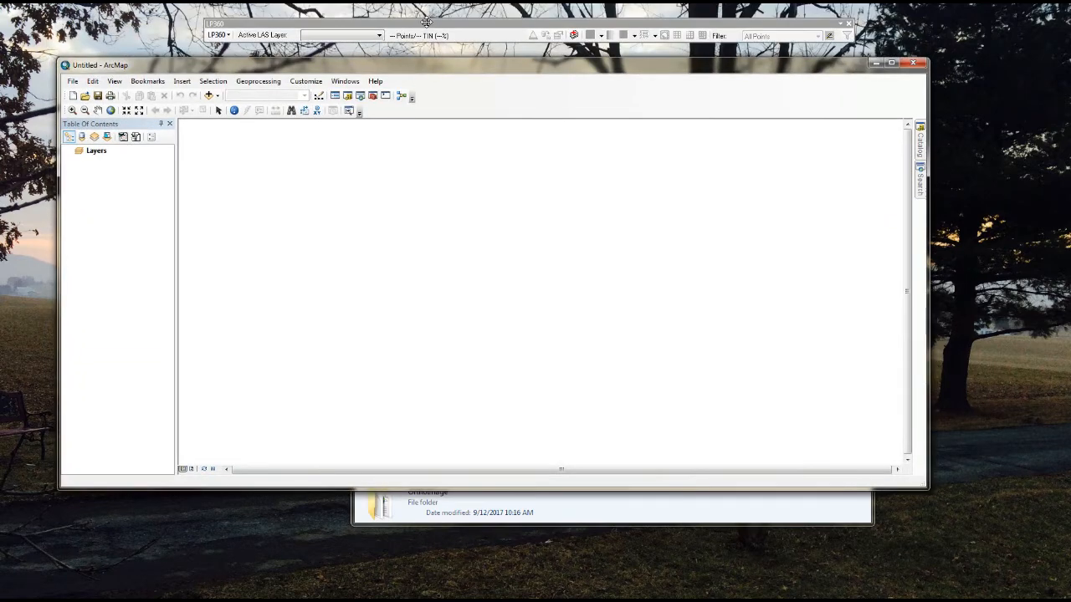
# Step: Set the Layers data frame's projected coordinate system to a State Plane zone from the NAD 1983 (2011) (US Feet) group
pyautogui.rightClick(98, 153)
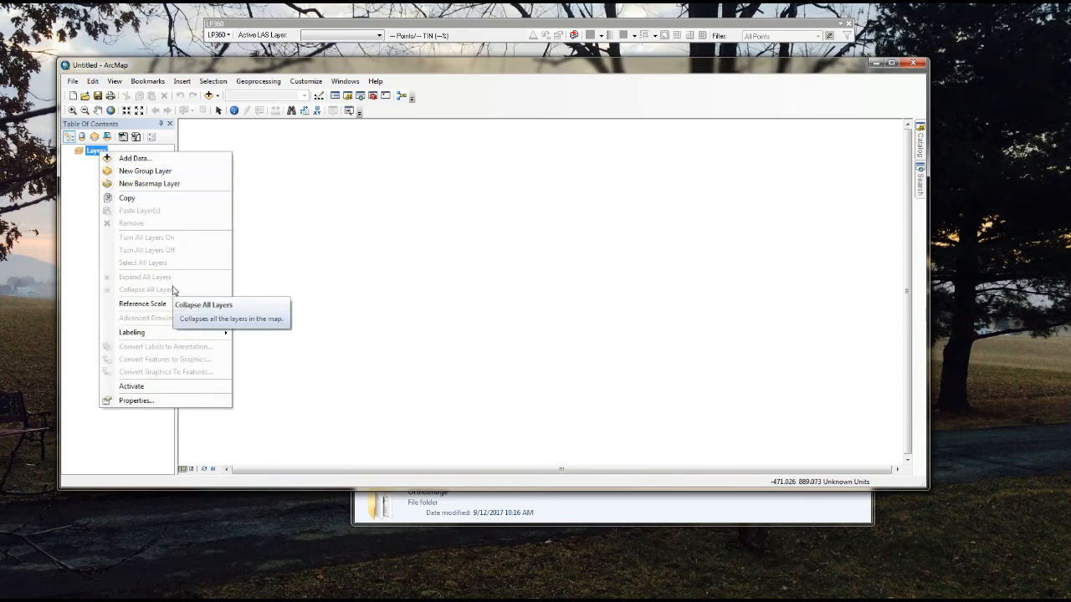
pyautogui.click(181, 400)
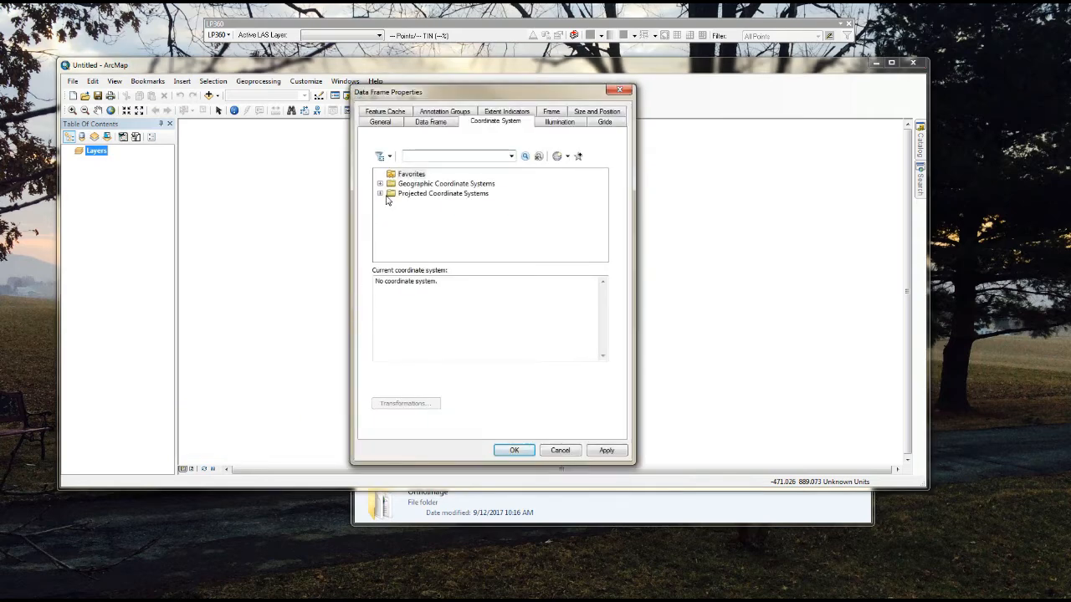
pyautogui.click(380, 193)
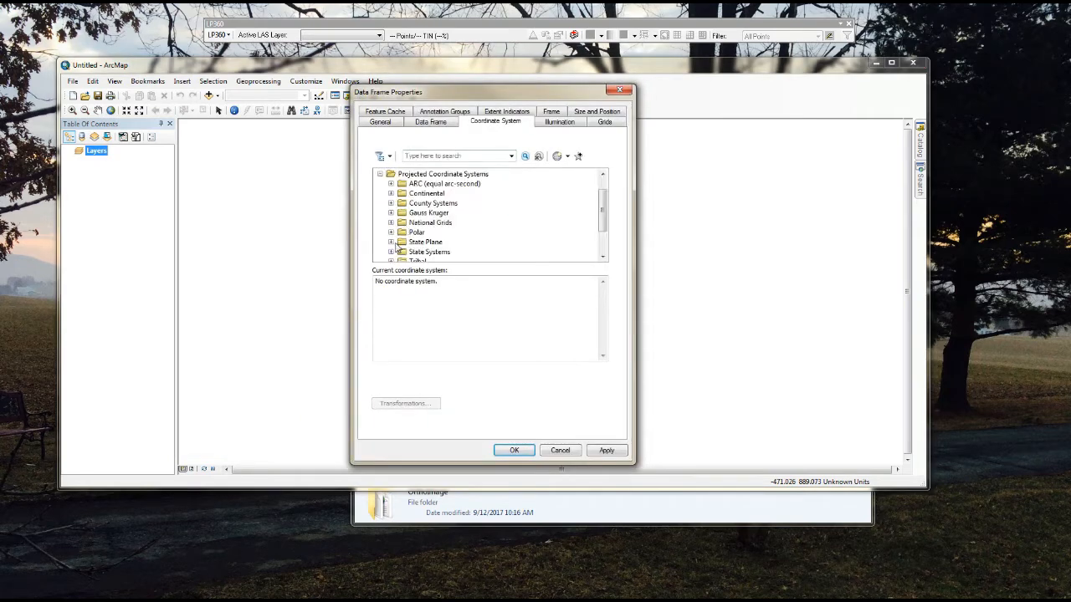
pyautogui.click(391, 242)
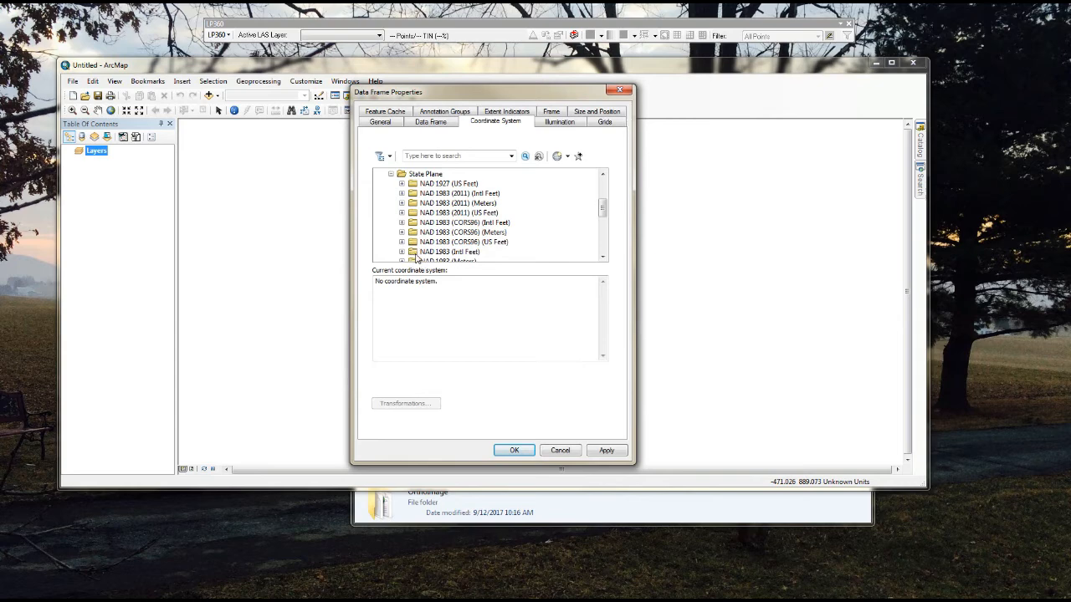
pyautogui.moveTo(605, 207); pyautogui.dragTo(606, 215)
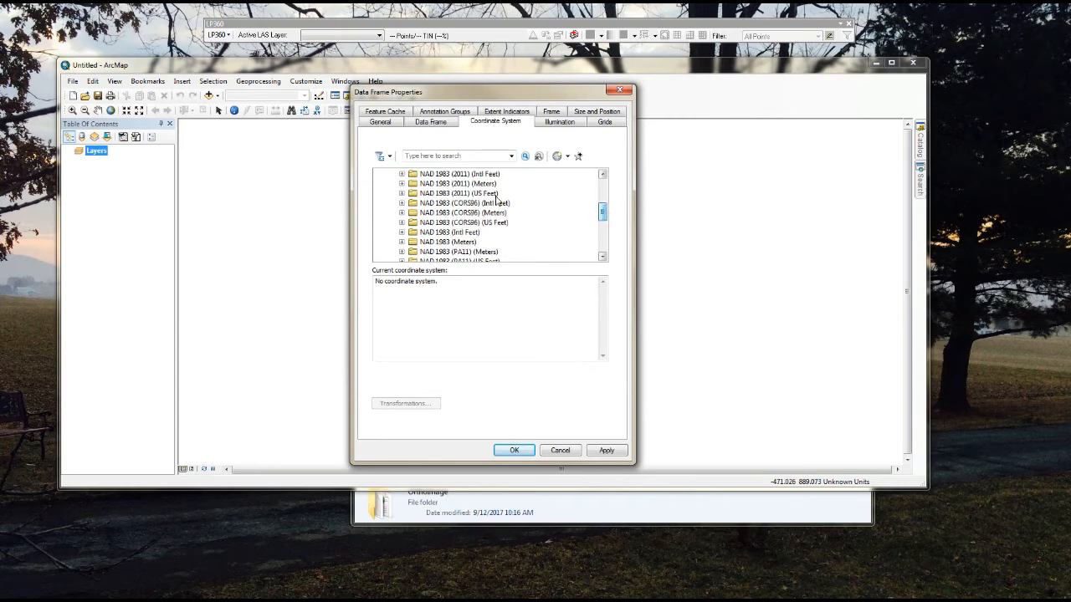
pyautogui.click(403, 196)
pyautogui.scroll(-5, 602, 194)
pyautogui.moveTo(602, 194); pyautogui.dragTo(605, 221)
pyautogui.click(543, 217)
pyautogui.click(514, 450)
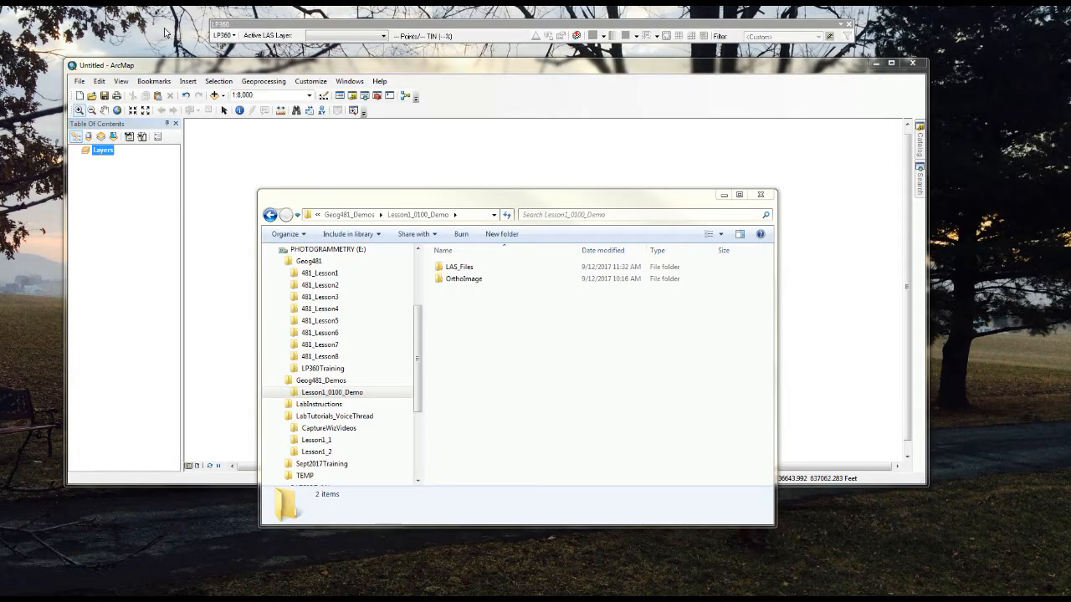
# Step: Load 1730629NE.las from the LAS_Files folder into the map through LP360, with advanced file columns shown and read-only opening
pyautogui.click(576, 35)
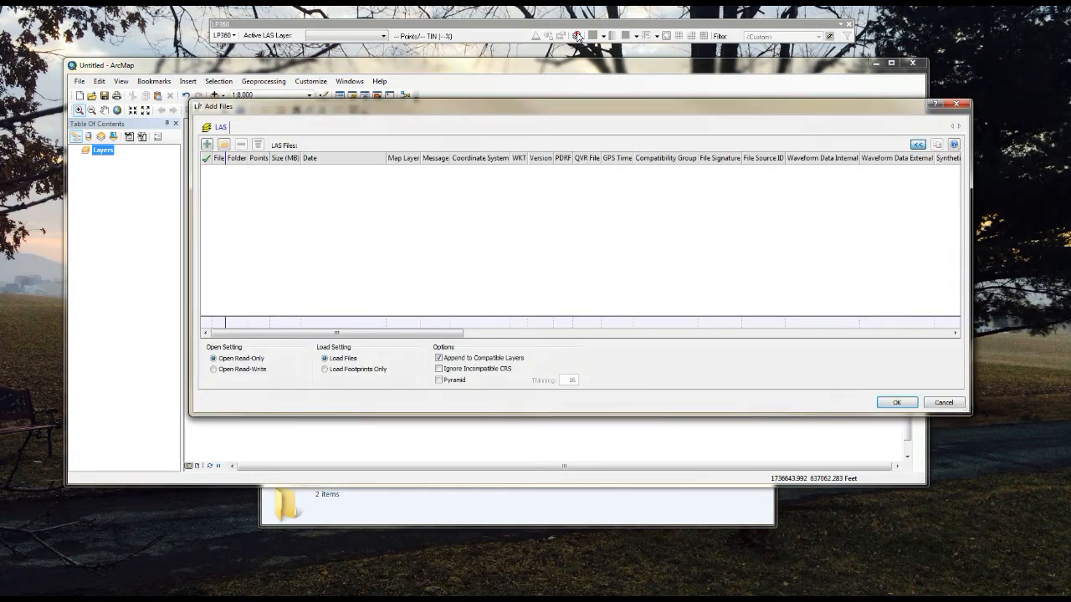
pyautogui.click(917, 144)
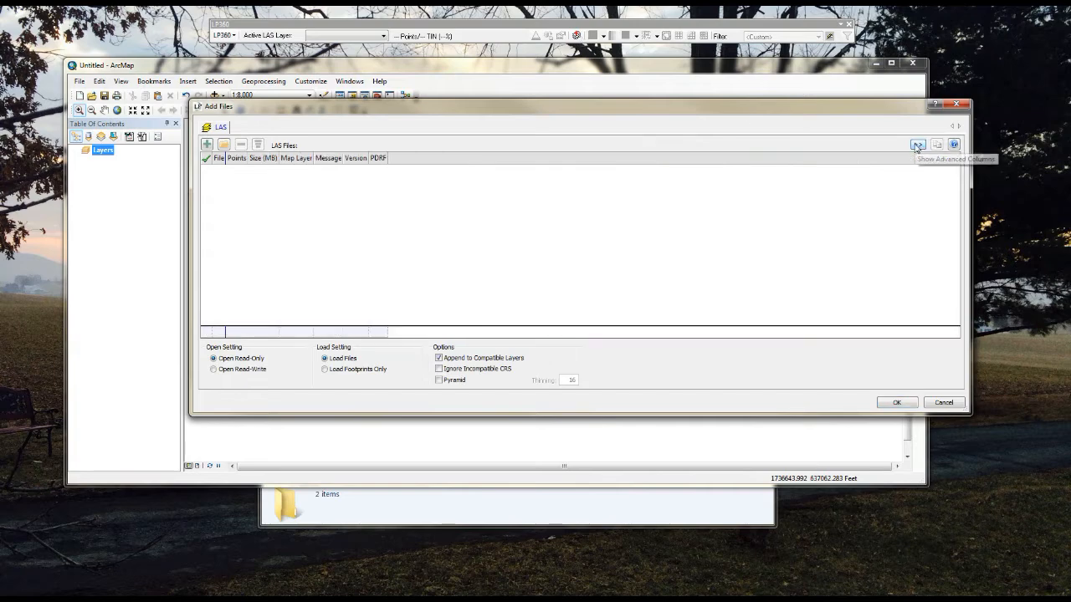
pyautogui.click(917, 144)
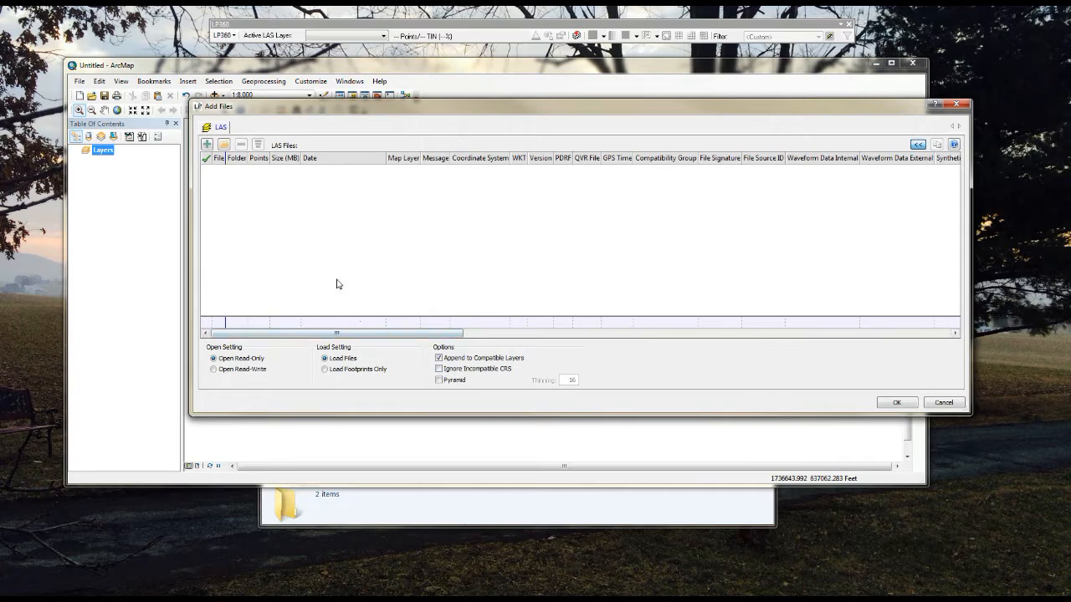
pyautogui.click(207, 146)
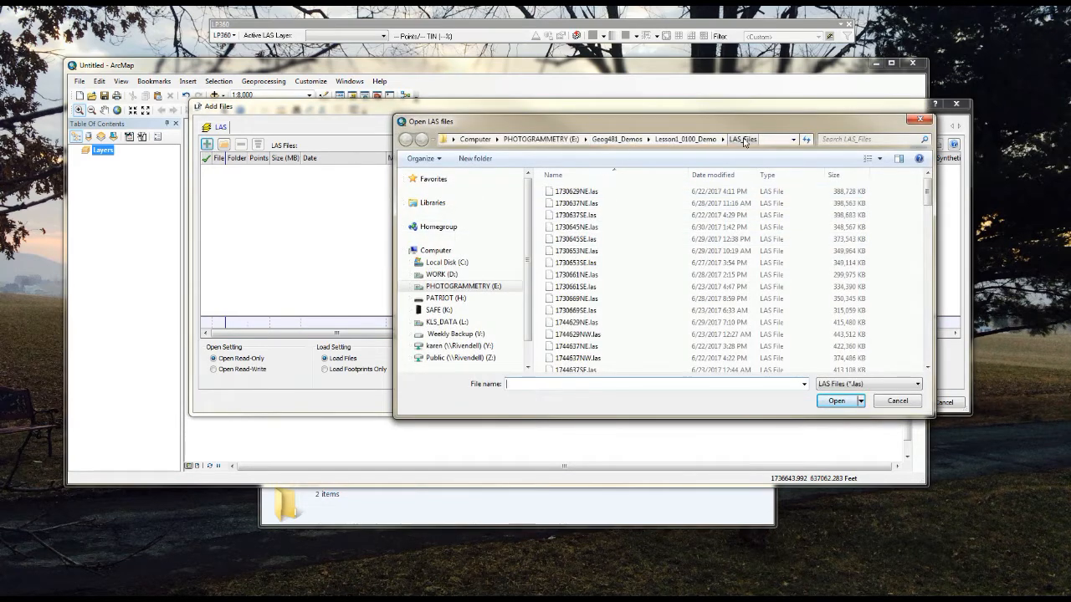
pyautogui.click(587, 194)
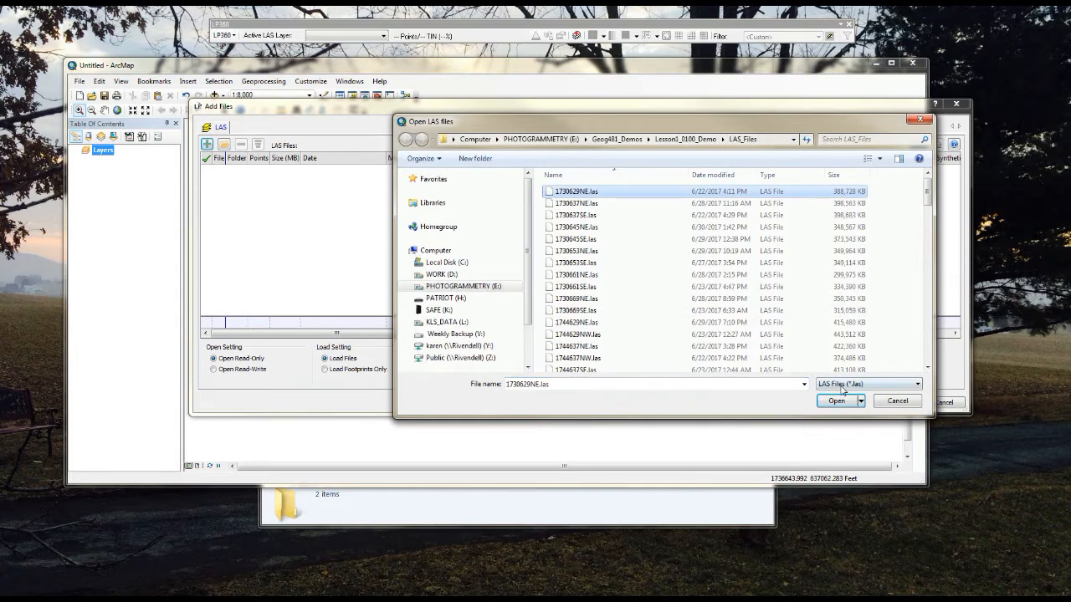
pyautogui.click(842, 406)
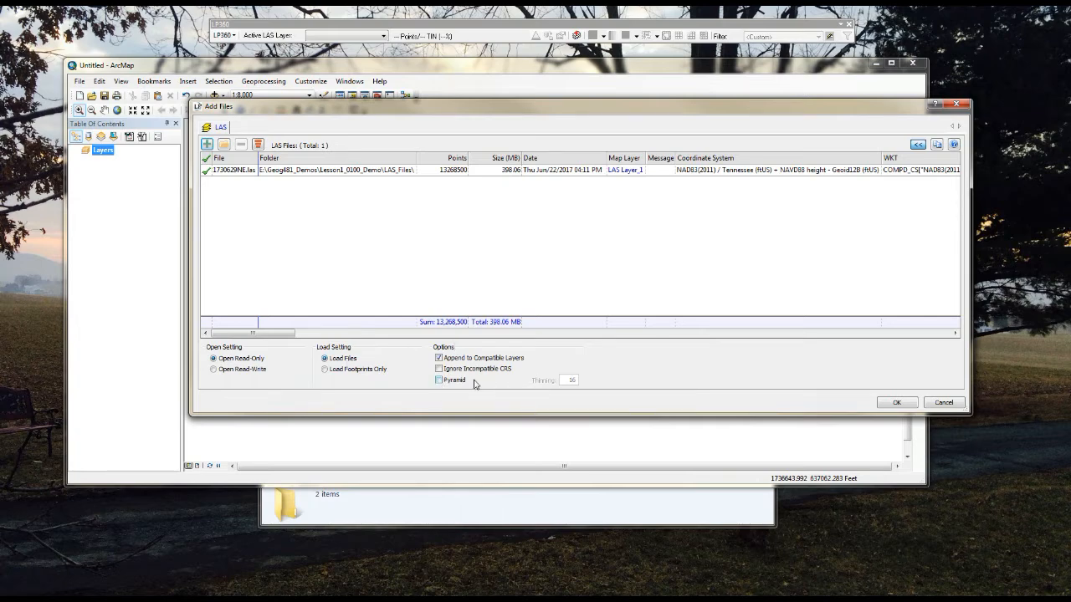
pyautogui.click(897, 403)
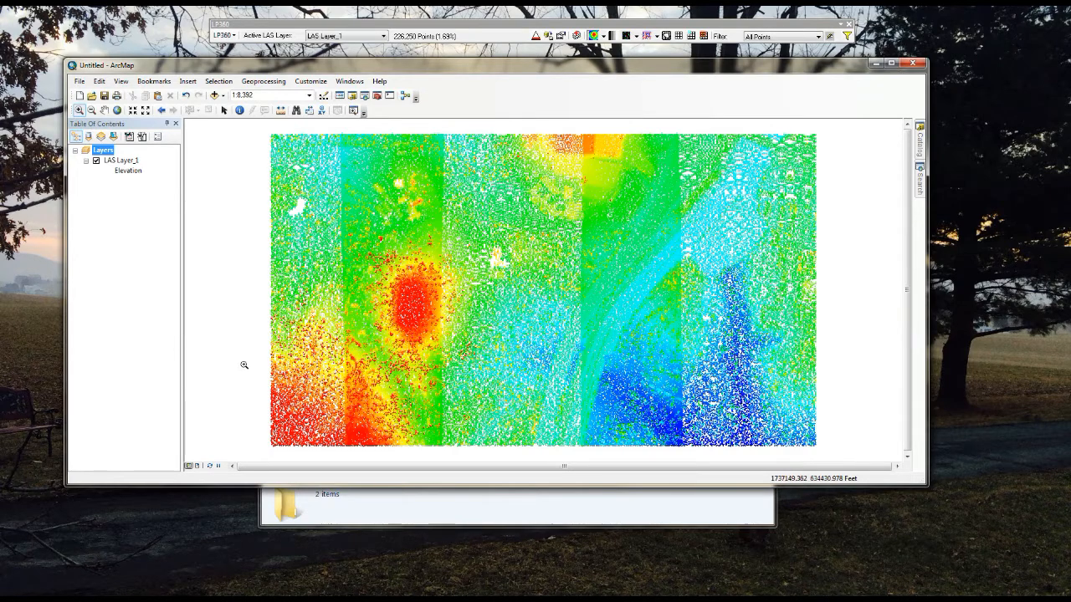
# Step: List the table of contents by LAS files and widen it to fit the full file name
pyautogui.click(76, 138)
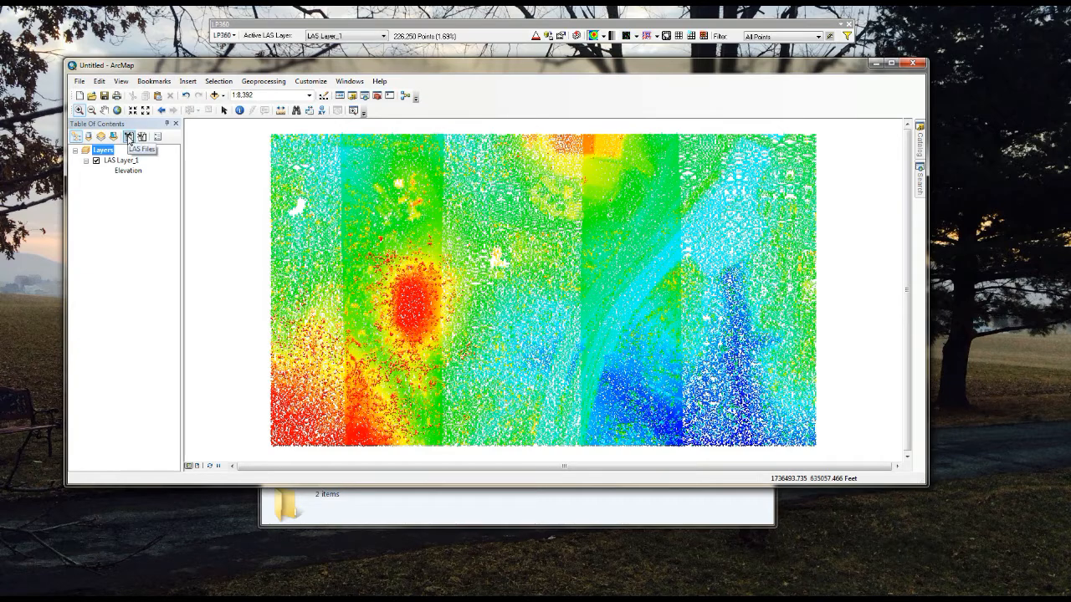
pyautogui.click(129, 137)
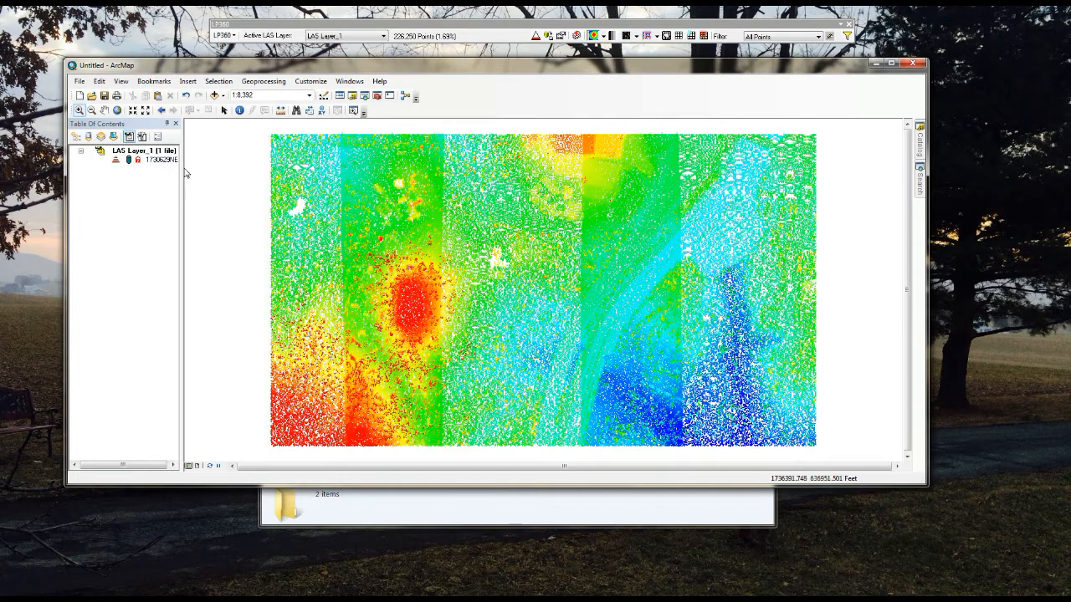
pyautogui.moveTo(183, 172); pyautogui.dragTo(237, 165)
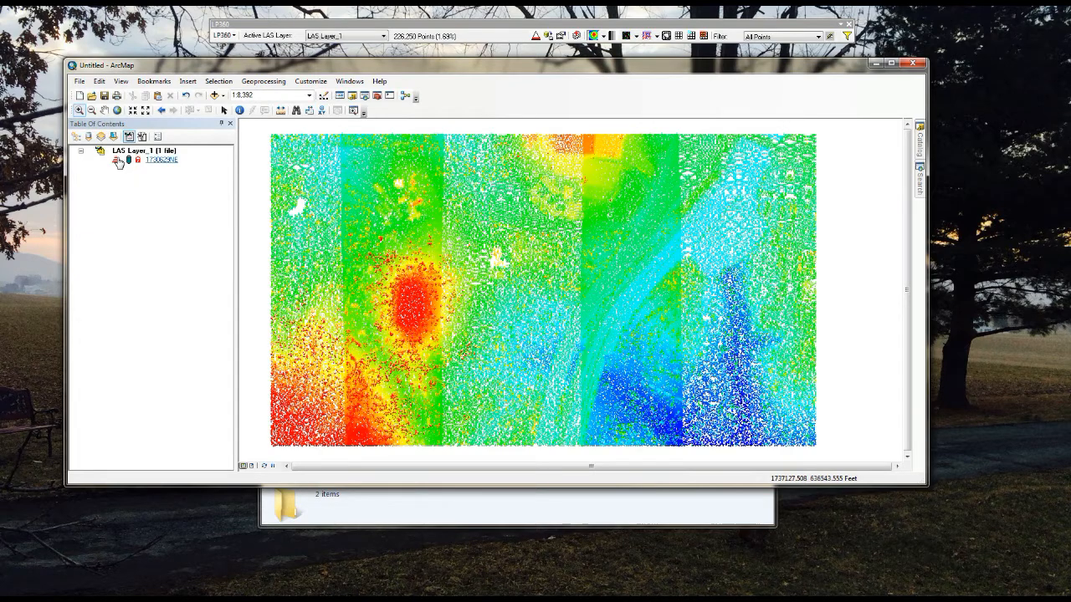
# Step: Build a pyramid for the 1730629NE LAS file with a thinning factor of 16
pyautogui.rightClick(164, 164)
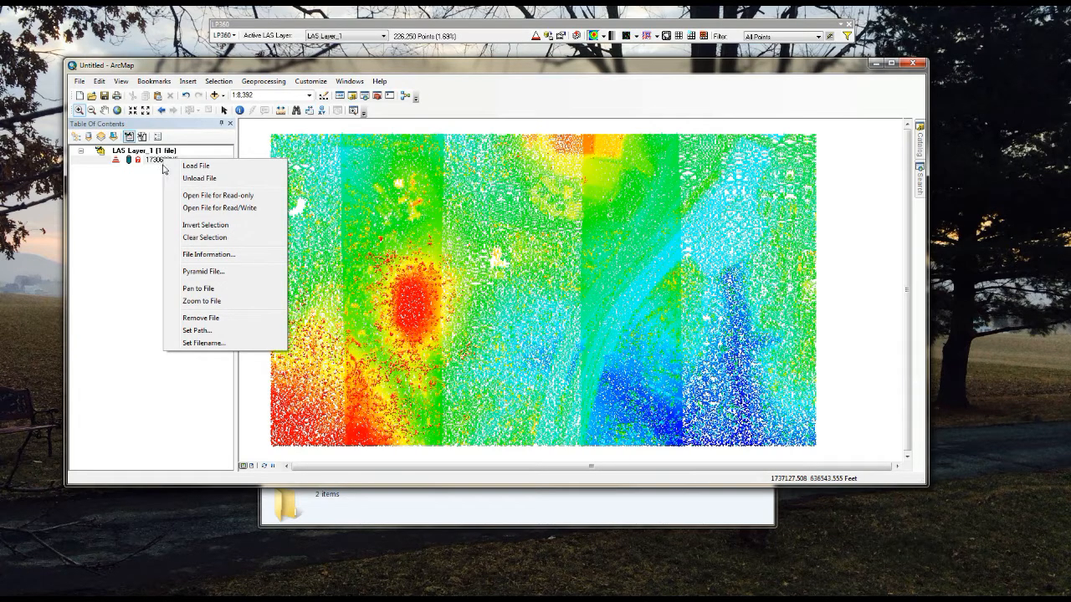
pyautogui.click(197, 273)
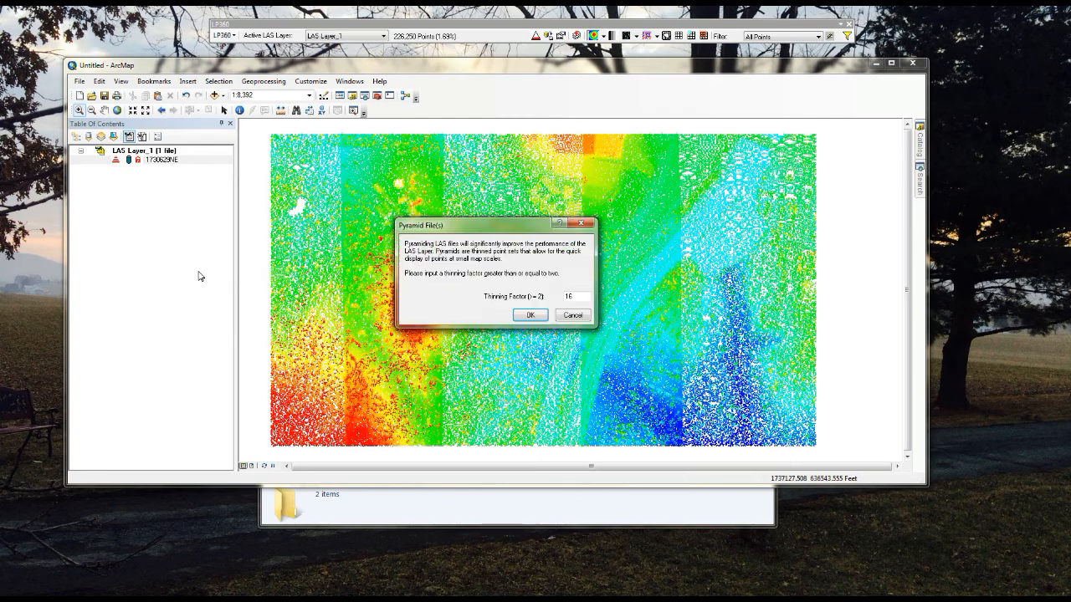
pyautogui.click(533, 315)
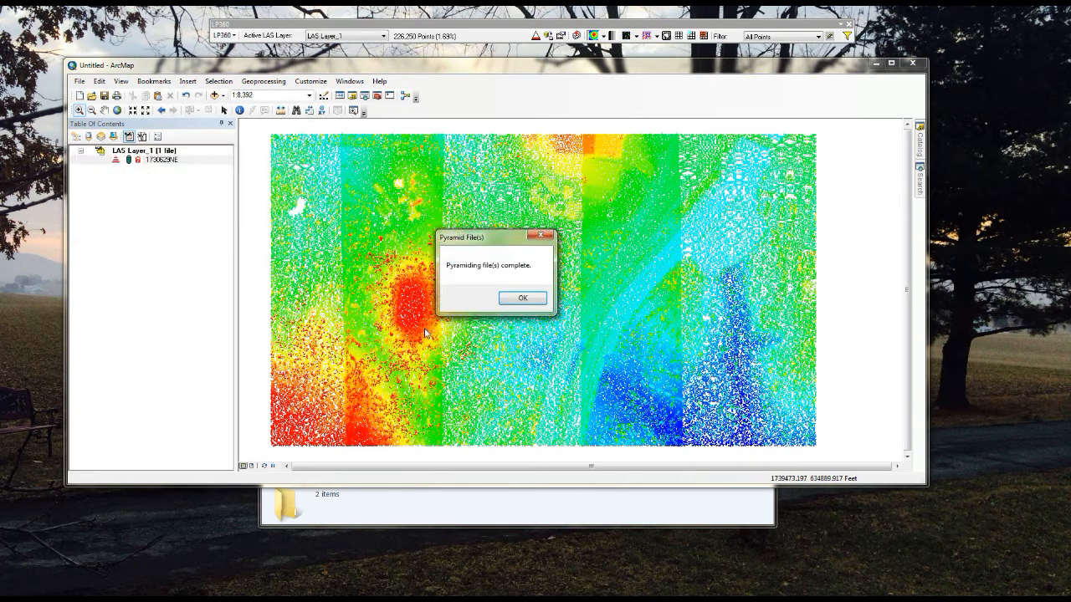
pyautogui.click(522, 299)
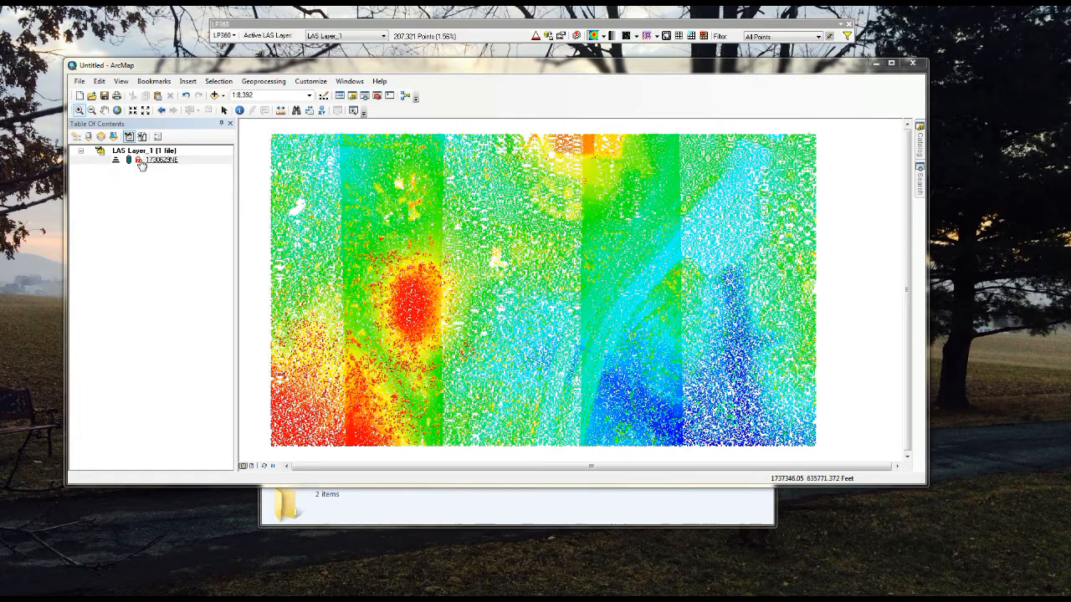
# Step: List the contents by drawing order and remove LAS Layer_1 from the map
pyautogui.click(77, 137)
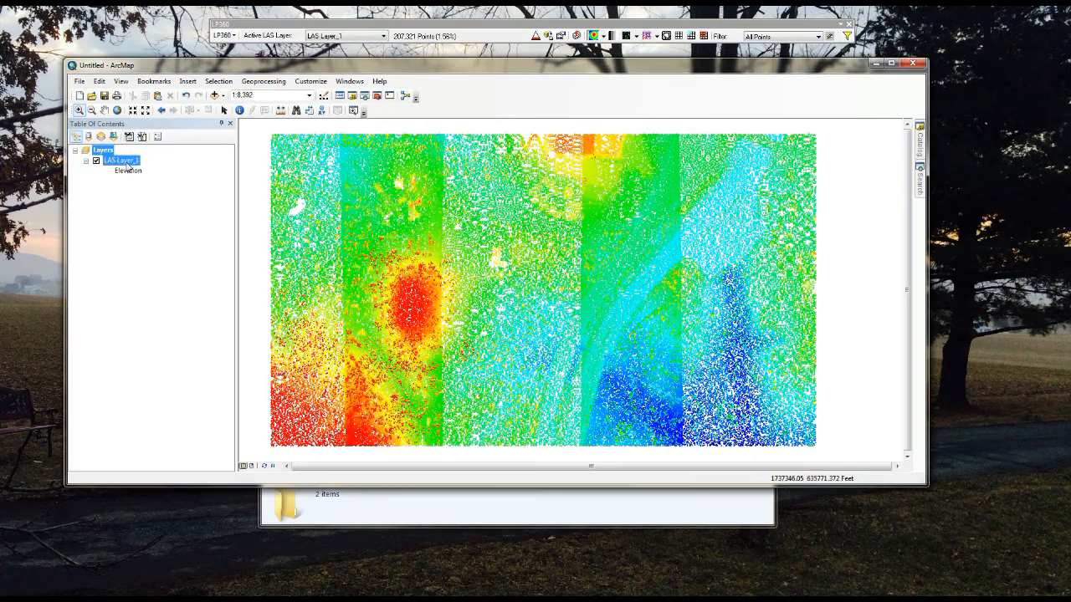
pyautogui.rightClick(121, 160)
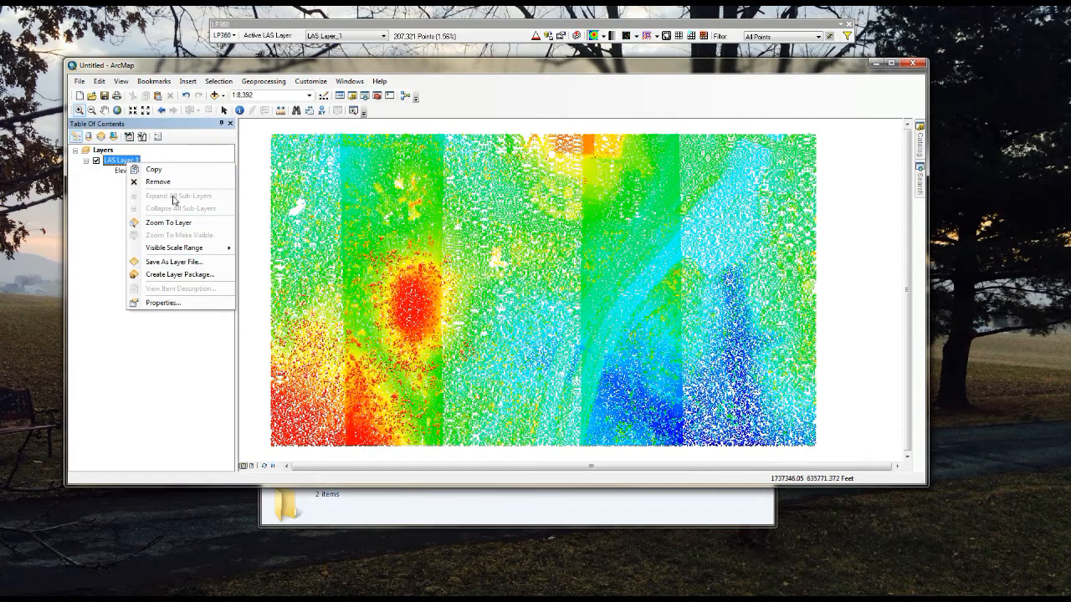
pyautogui.click(172, 182)
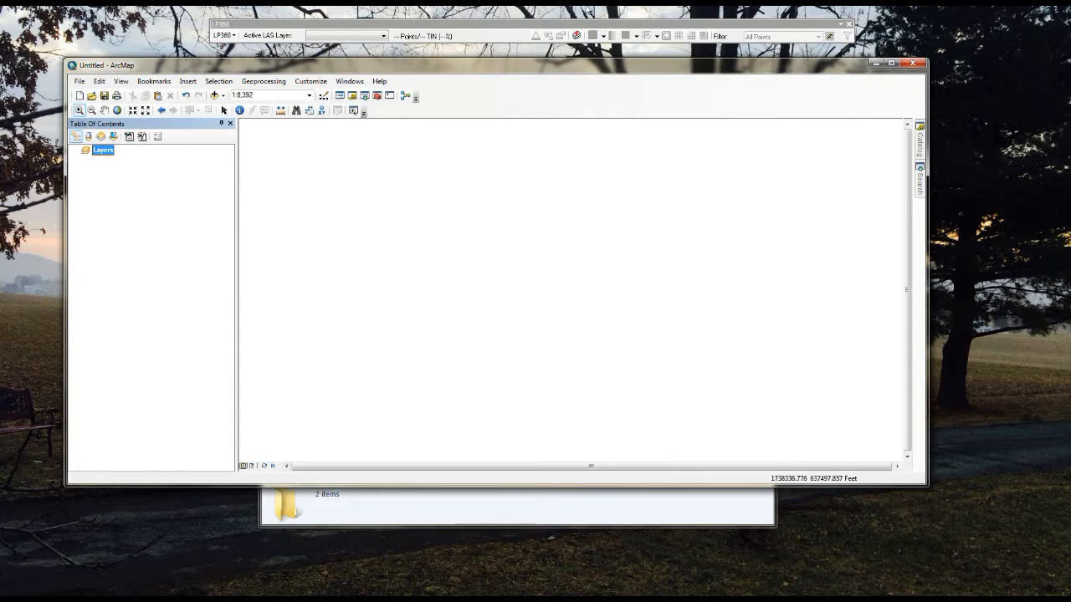
# Step: Queue all LAS files from the LAS_Files folder and its subfolders for loading through LP360
pyautogui.click(577, 35)
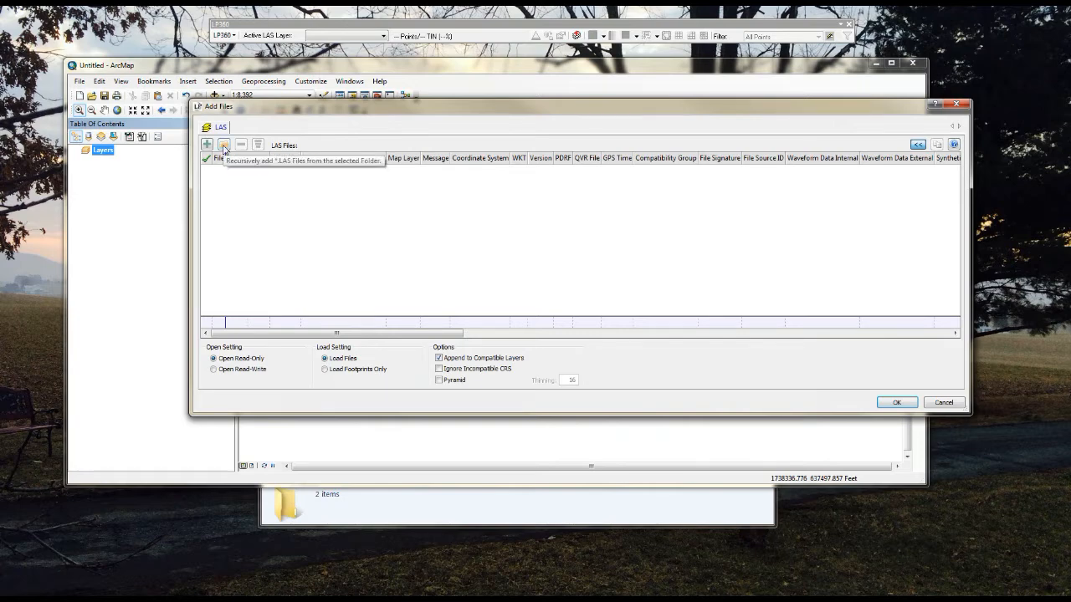
pyautogui.click(224, 147)
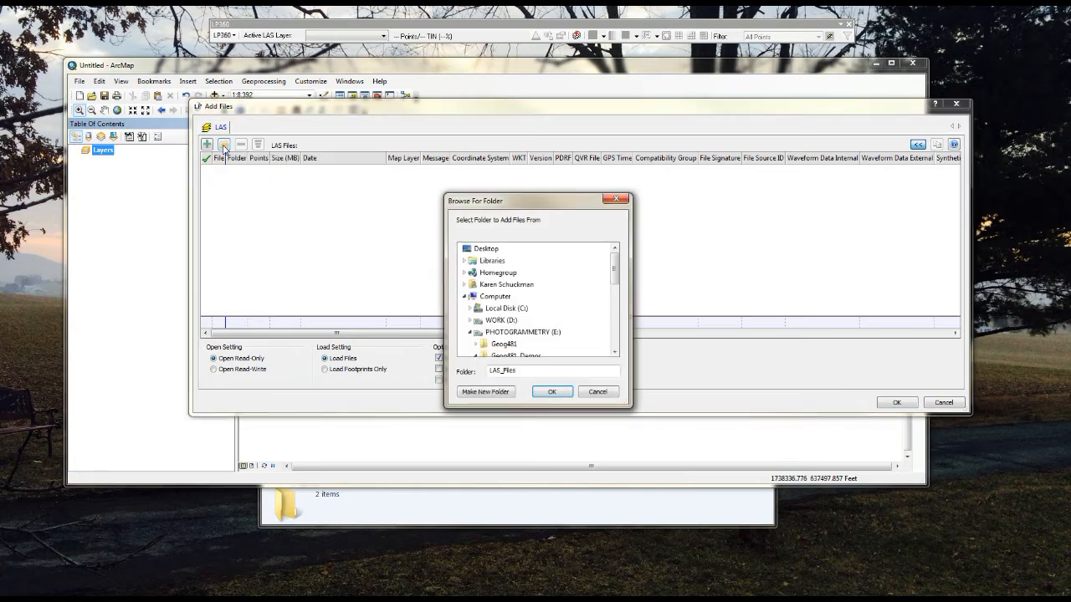
pyautogui.moveTo(615, 269); pyautogui.dragTo(615, 285)
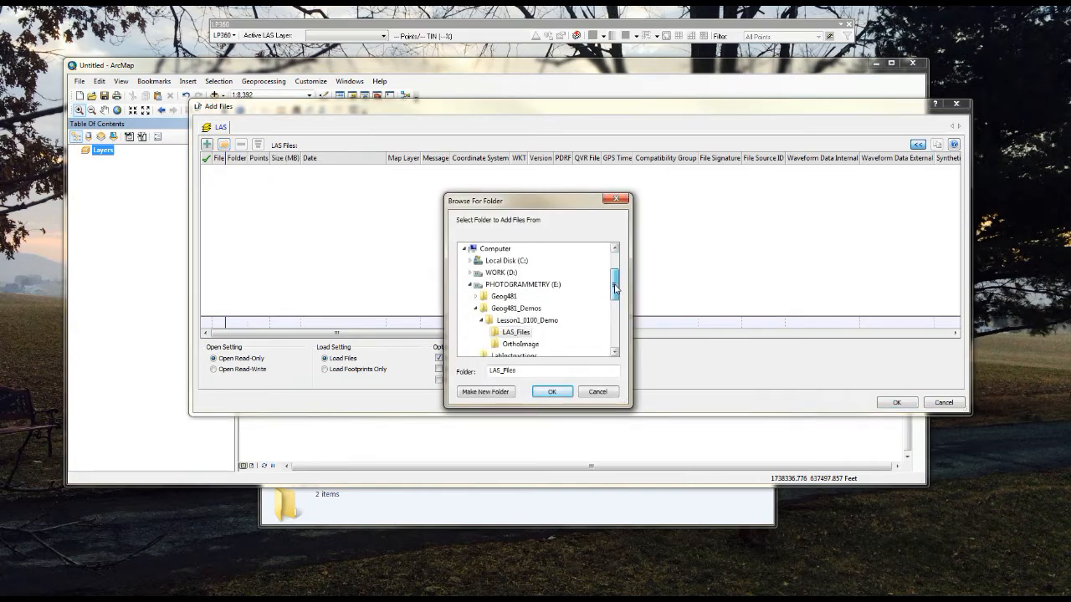
pyautogui.click(553, 393)
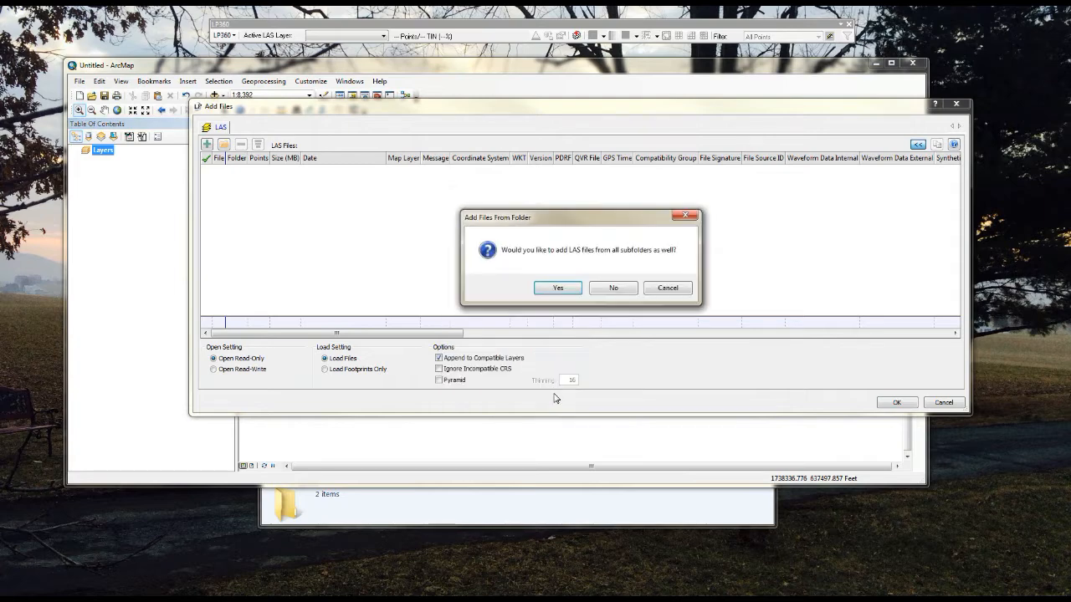
pyautogui.click(555, 288)
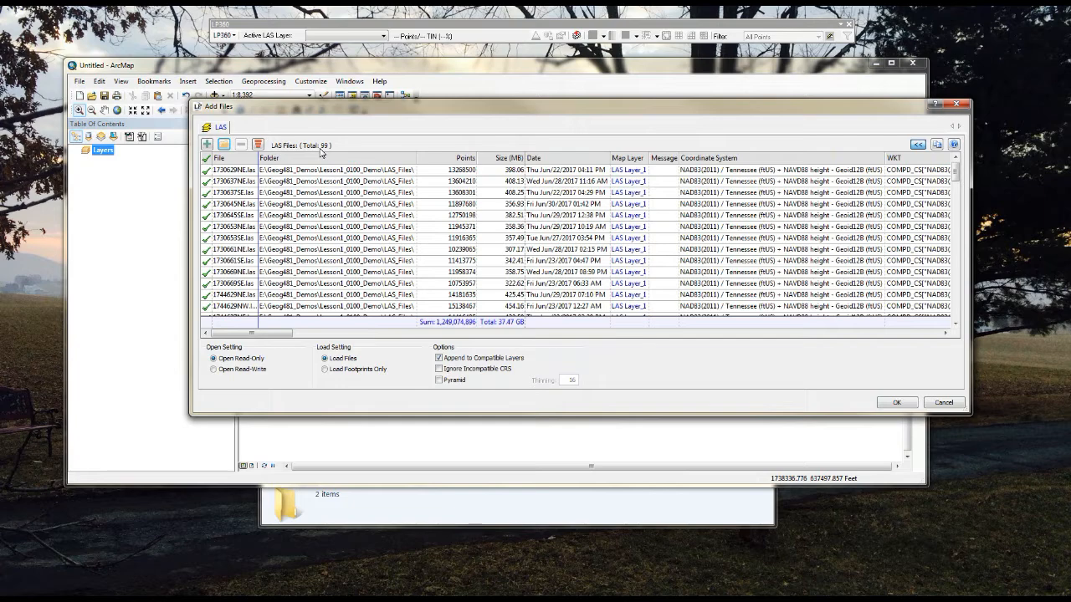
# Step: Review the queued LAS files, enable pyramid building for them, and load them into the map
pyautogui.moveTo(953, 173); pyautogui.dragTo(968, 269)
pyautogui.scroll(3, 968, 270)
pyautogui.scroll(15, 965, 278)
pyautogui.click(438, 380)
pyautogui.click(896, 403)
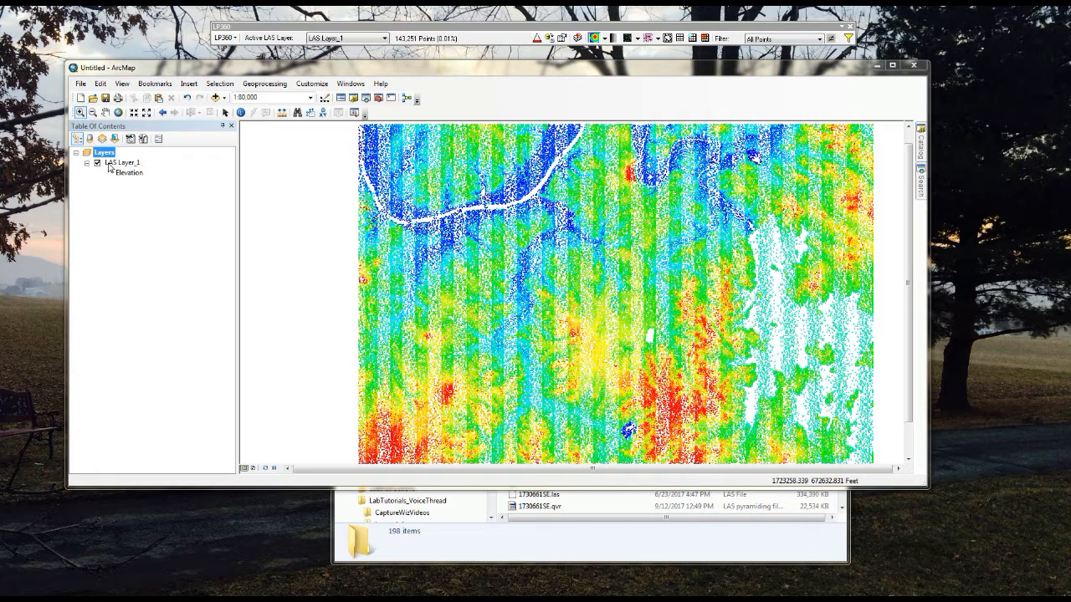
# Step: Examine the pyramid status of the loaded LAS files in the table of contents and the pyramid files in the LAS_Files folder
pyautogui.click(130, 138)
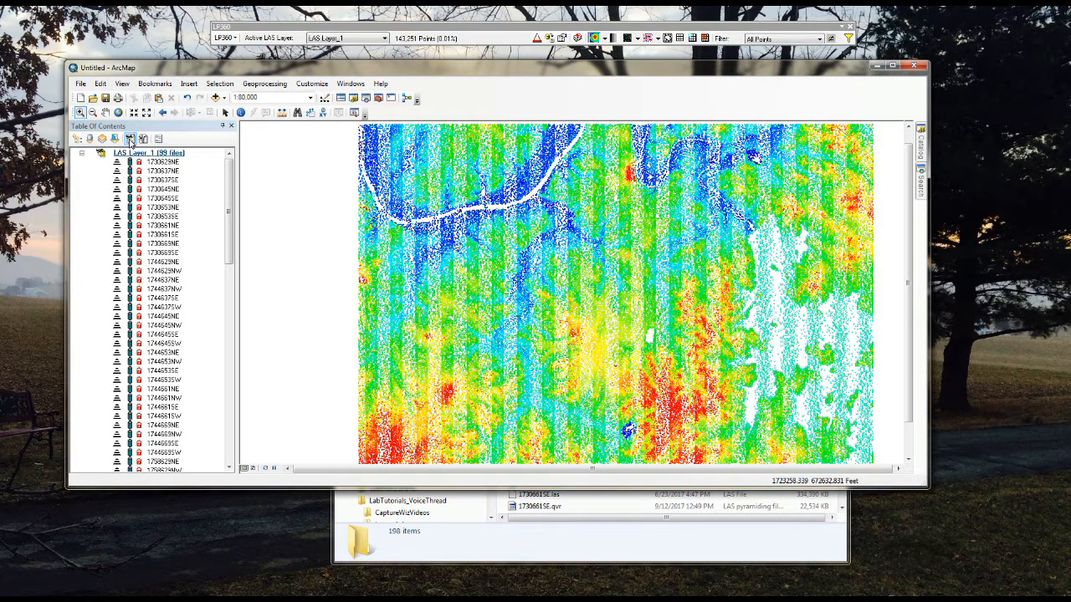
pyautogui.moveTo(229, 181); pyautogui.dragTo(256, 365)
pyautogui.moveTo(261, 413); pyautogui.dragTo(232, 161)
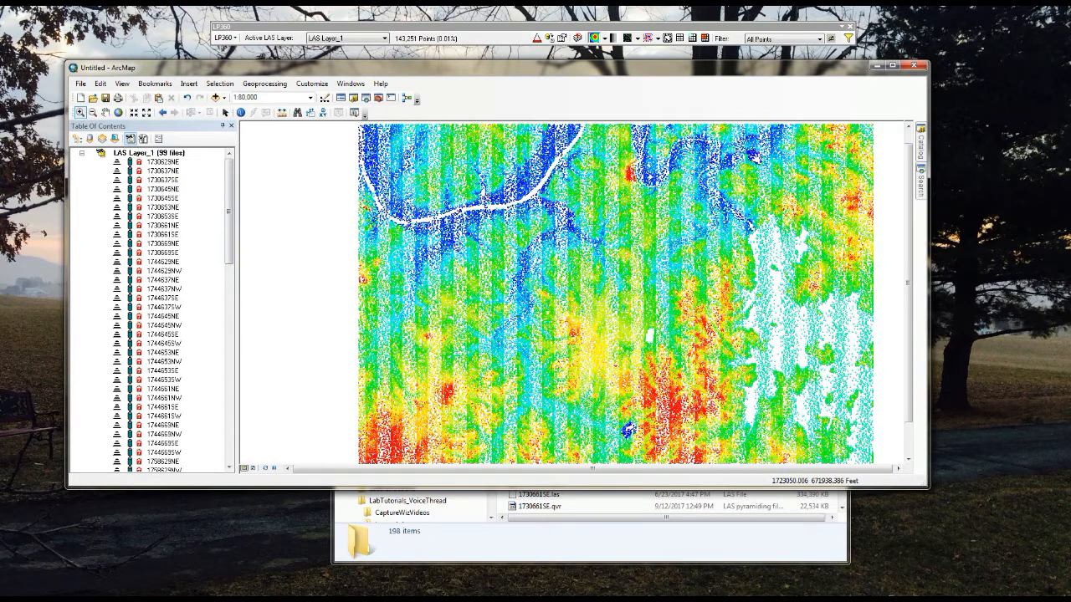
pyautogui.click(483, 556)
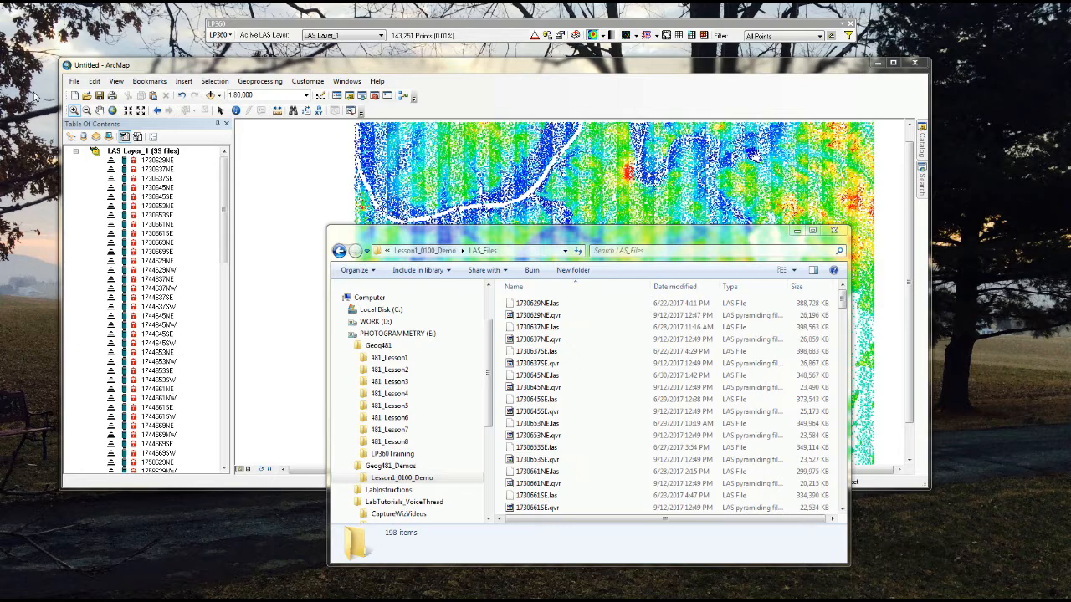
pyautogui.click(283, 70)
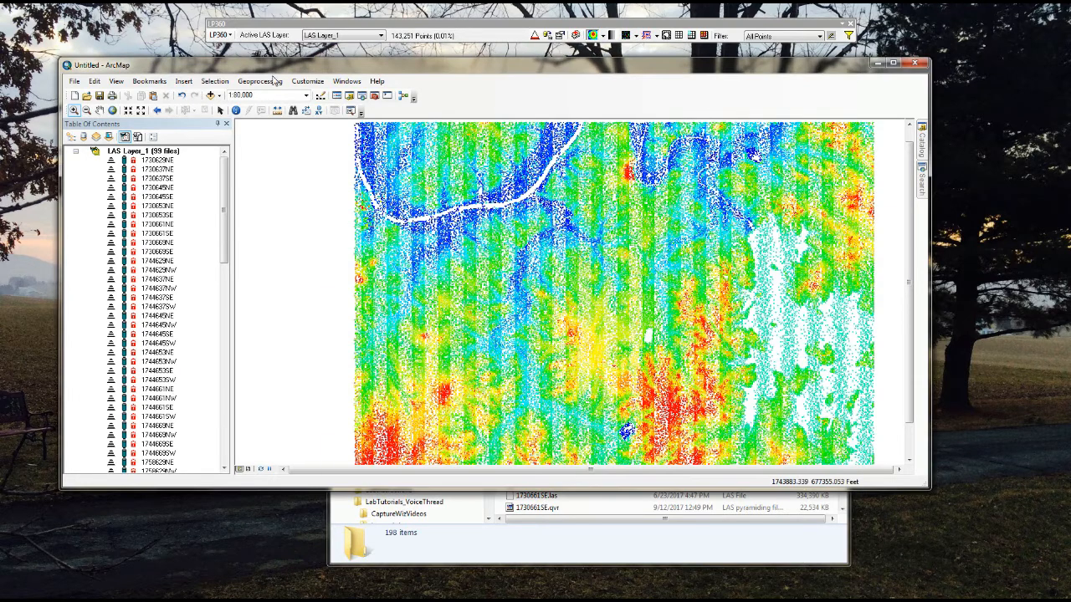
# Step: List the contents by drawing order and add ortho_1-1_1n_s_tn037_2014_1.sid from the OrthoImage folder, keeping the default coordinate transformation
pyautogui.click(72, 139)
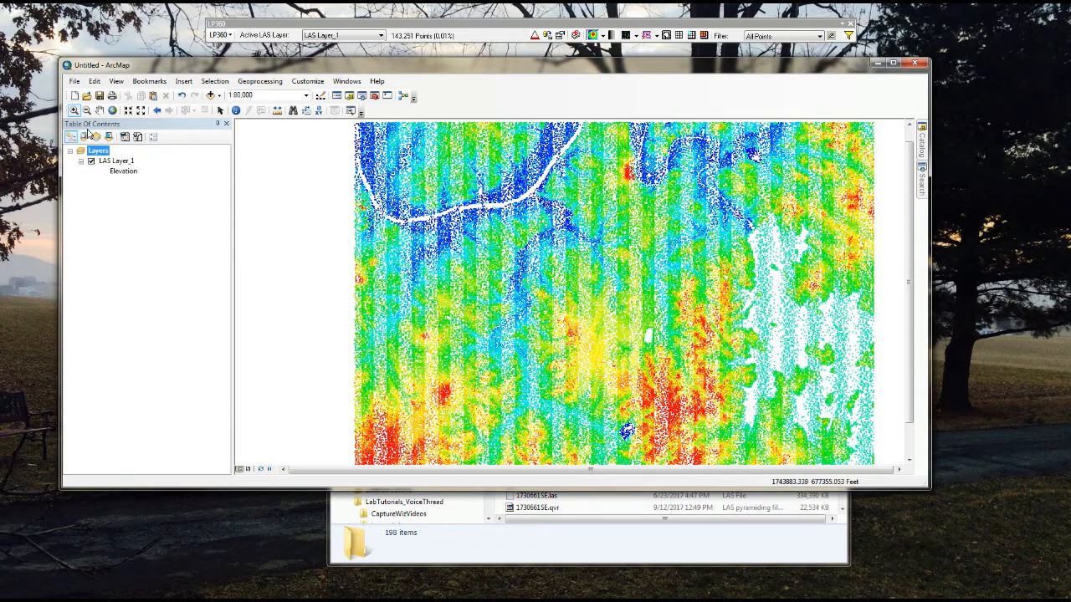
pyautogui.click(211, 98)
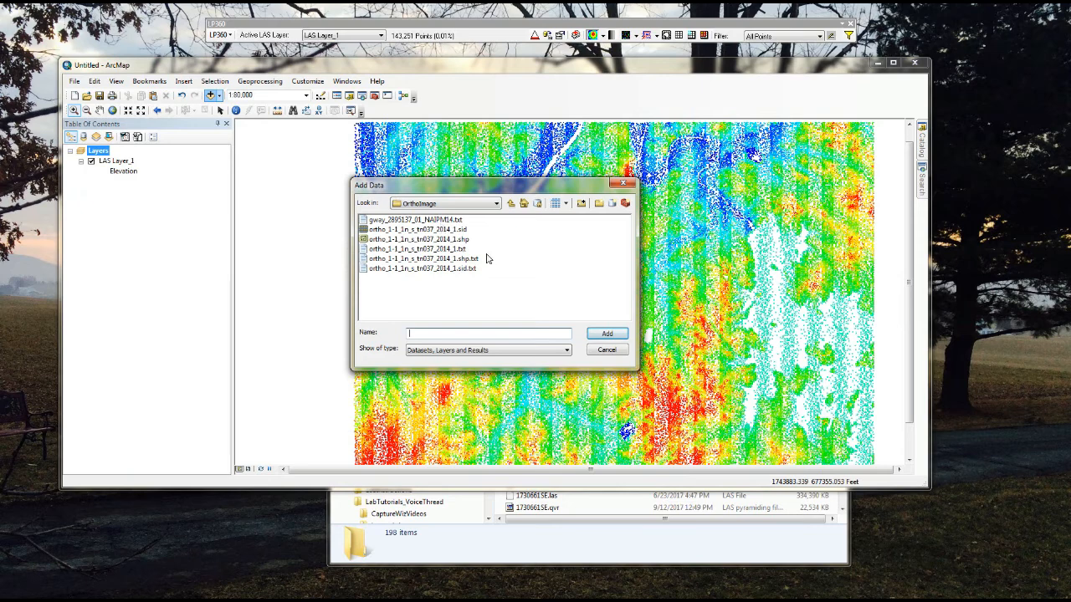
pyautogui.click(509, 204)
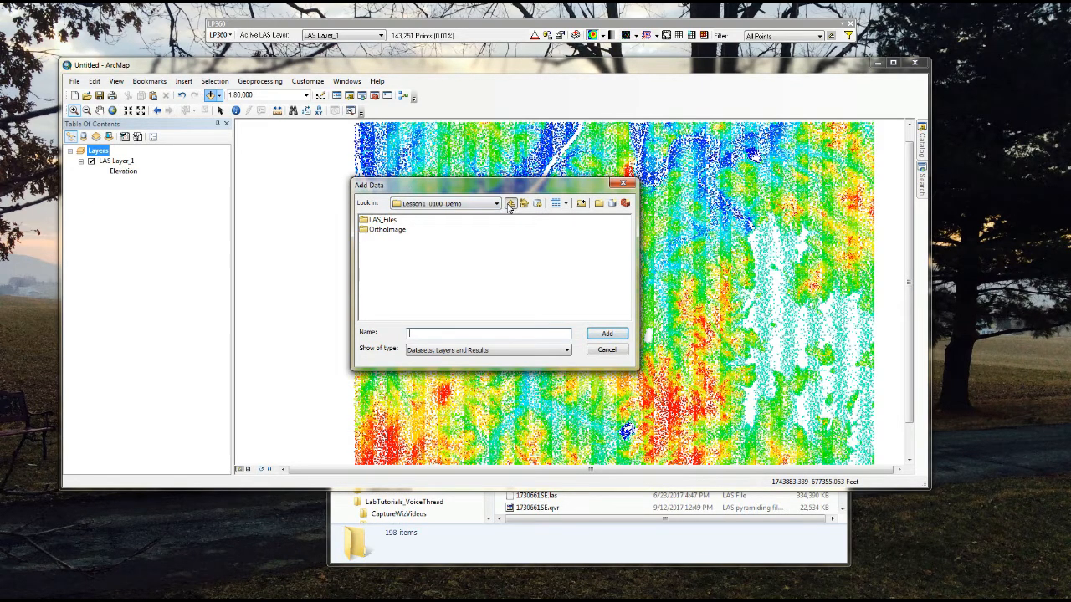
pyautogui.doubleClick(393, 230)
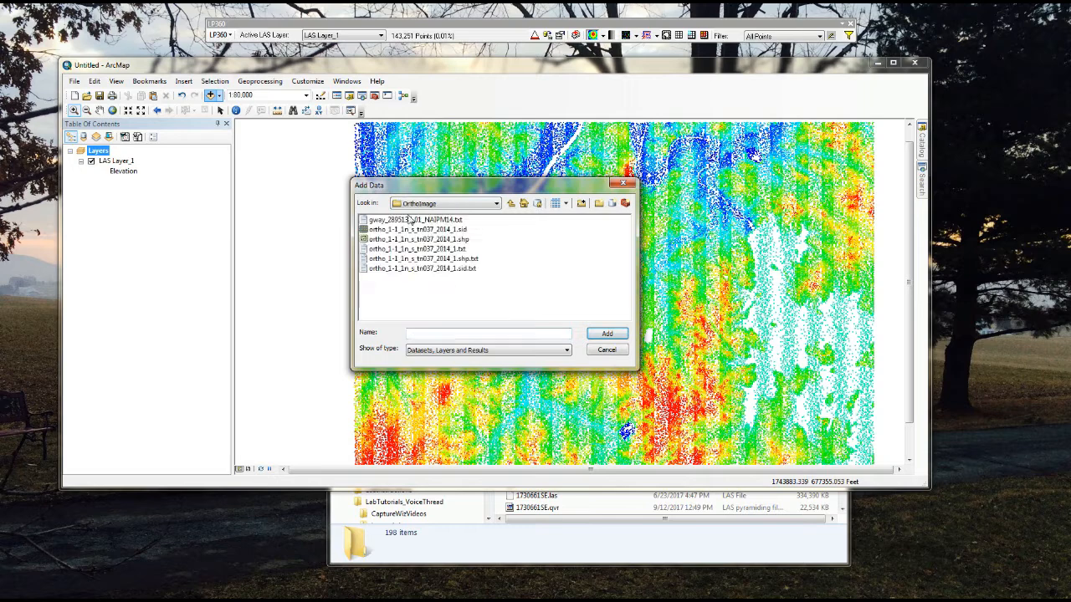
pyautogui.click(423, 230)
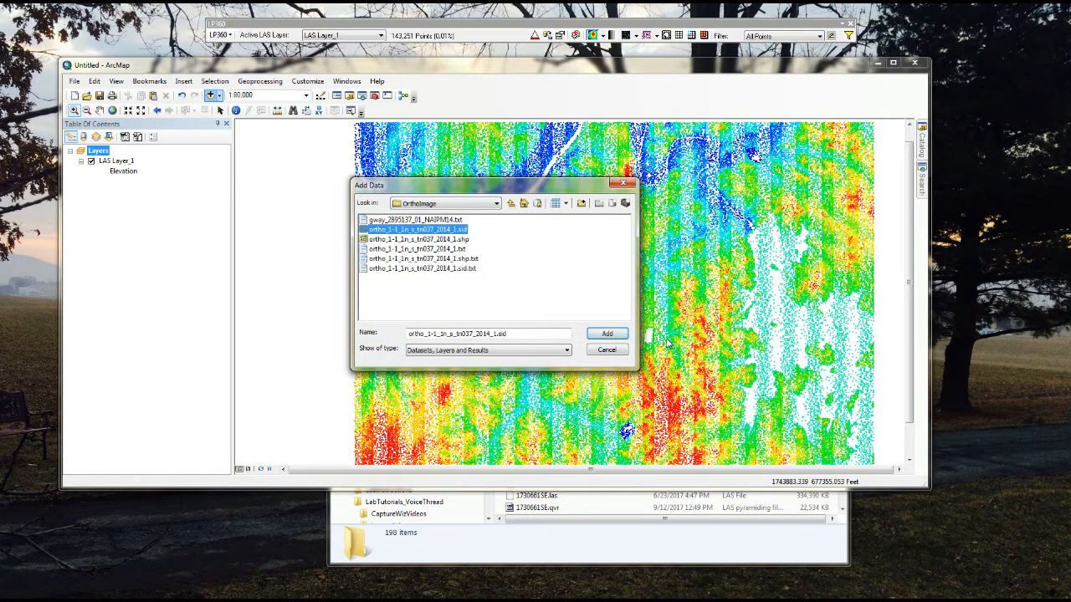
pyautogui.click(608, 335)
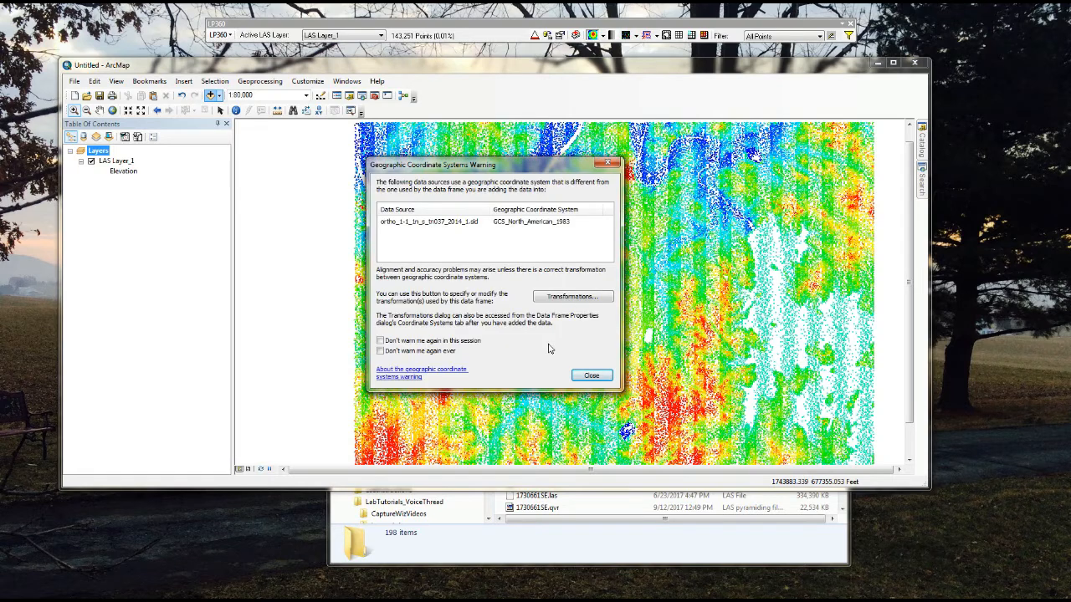
pyautogui.click(592, 377)
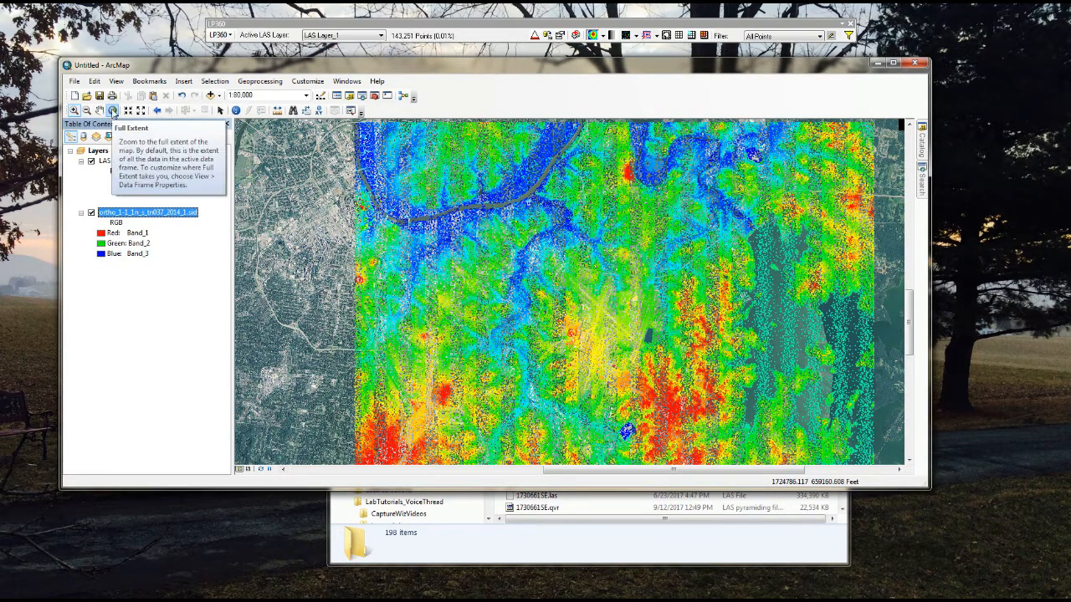
# Step: Show the whole orthoimage and zoom in to the area covered by the lidar layer
pyautogui.click(112, 111)
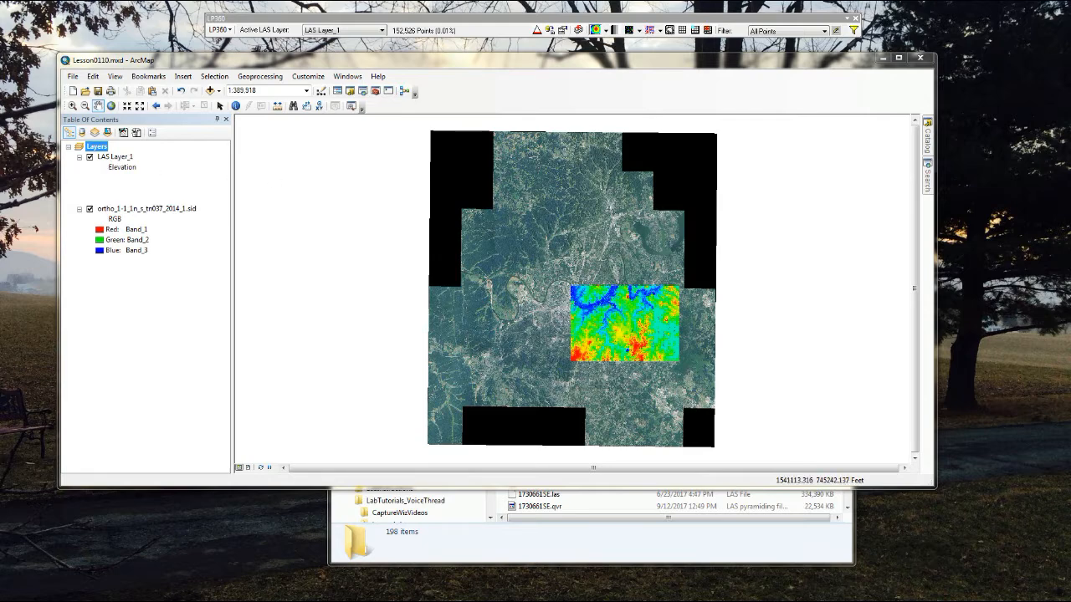
pyautogui.click(72, 106)
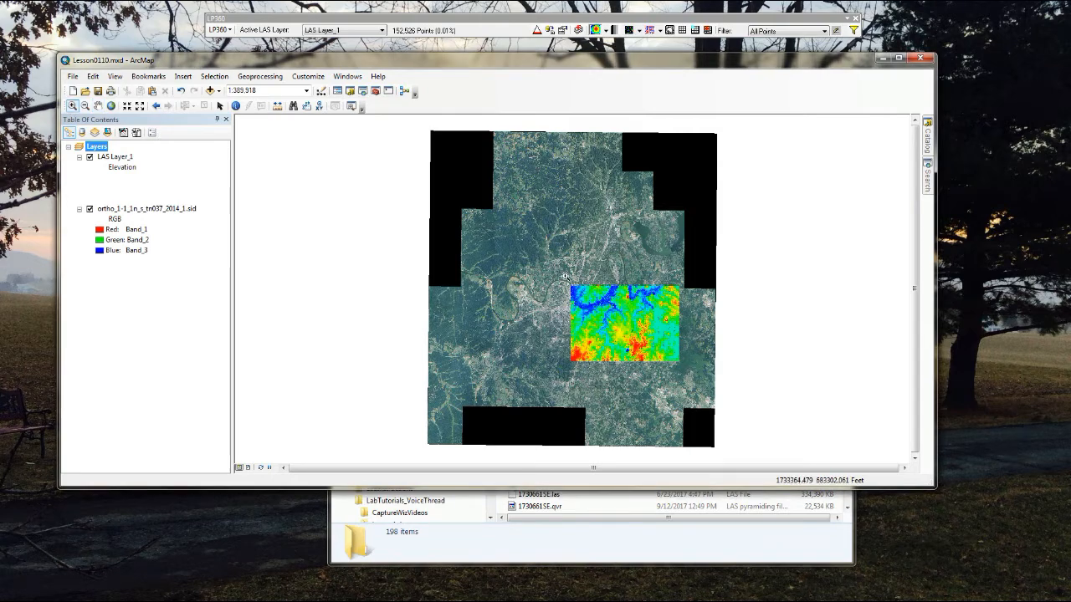
pyautogui.moveTo(569, 287); pyautogui.dragTo(689, 373)
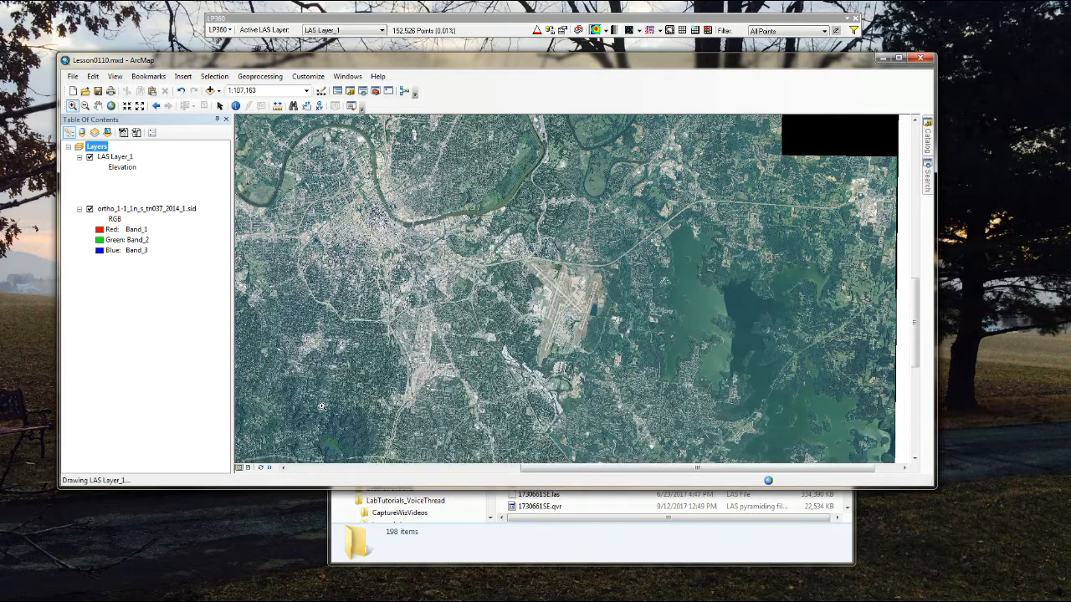
# Step: Set the Layers data frame's full extent to the current visible extent, keeping its coordinate system
pyautogui.rightClick(99, 150)
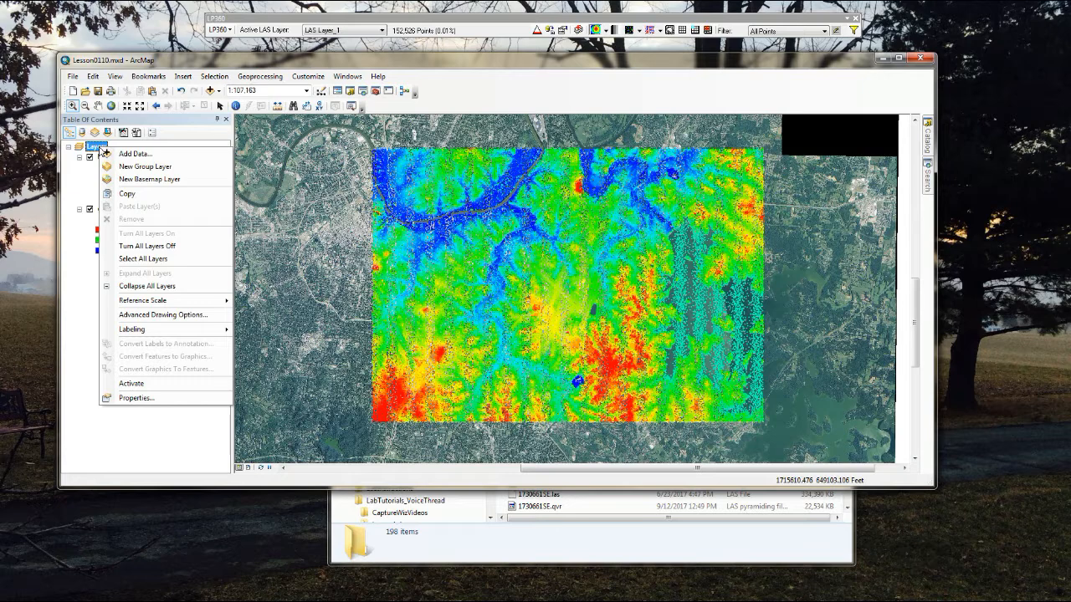
pyautogui.click(164, 399)
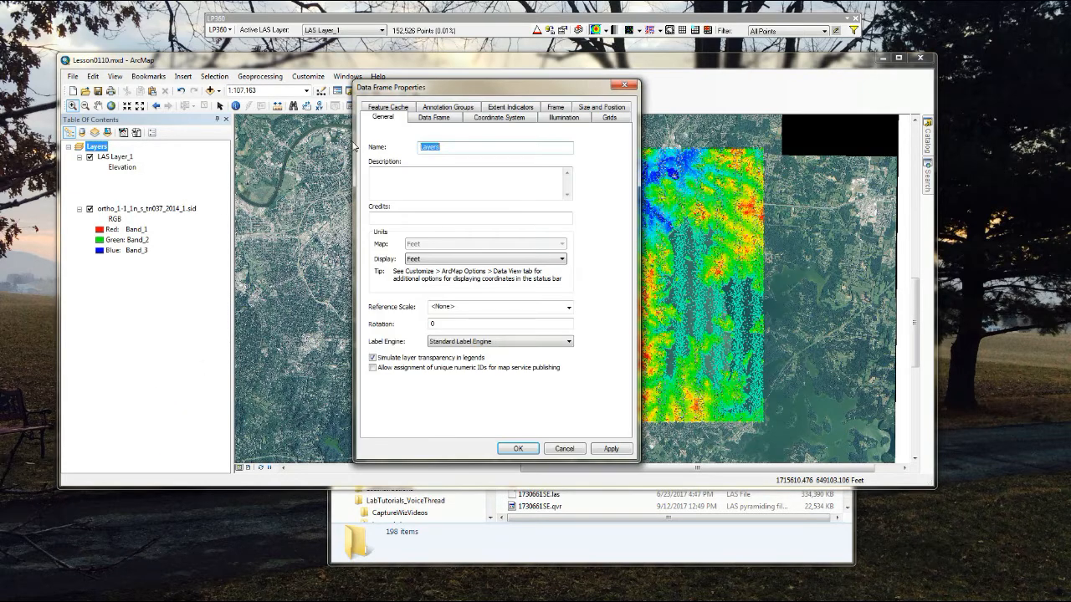
pyautogui.click(432, 118)
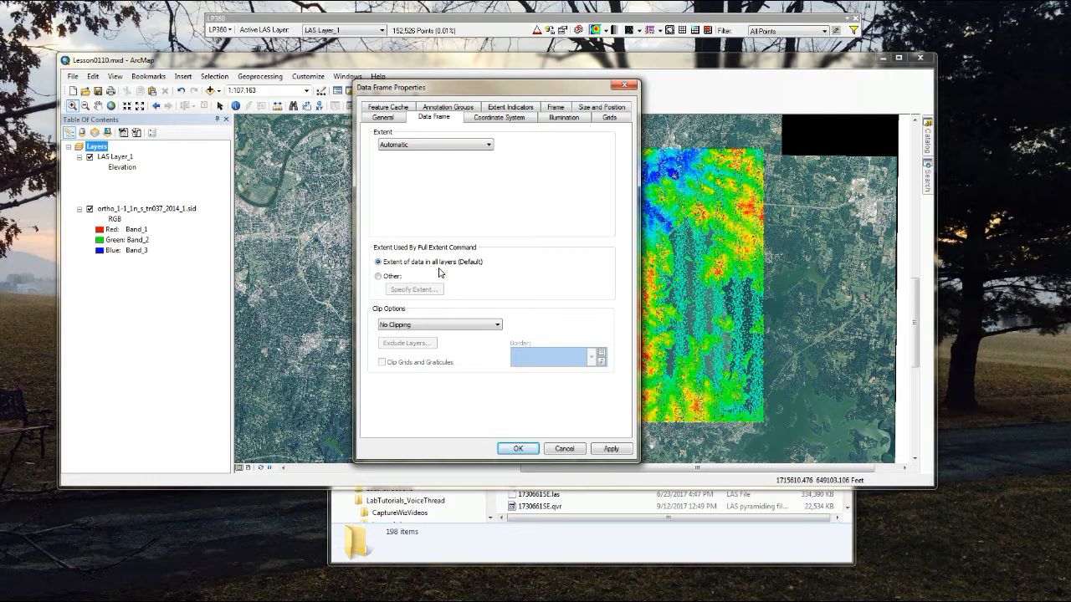
pyautogui.click(378, 277)
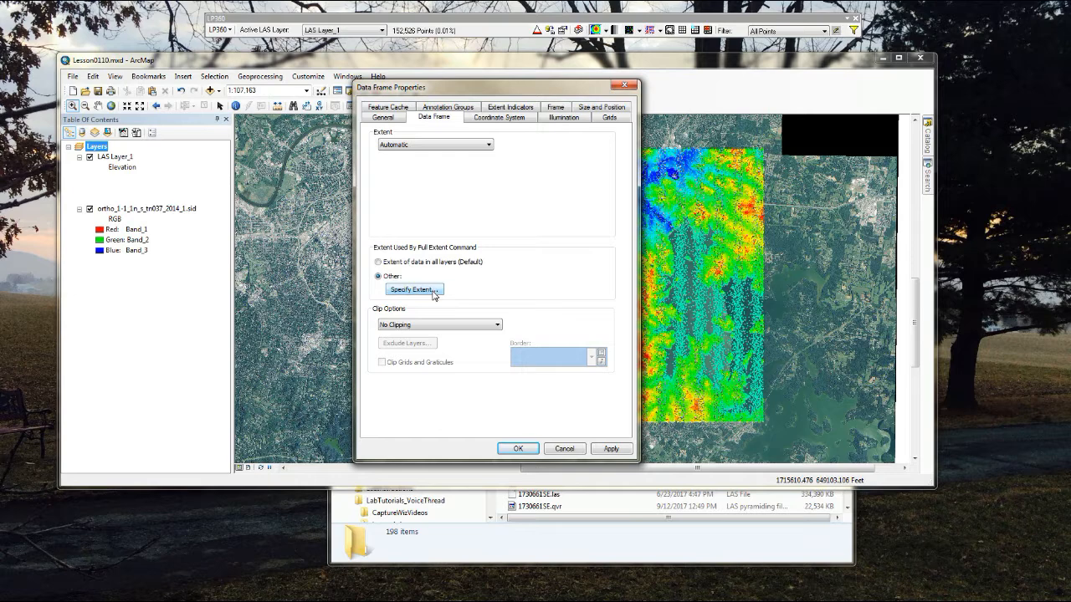
pyautogui.click(413, 289)
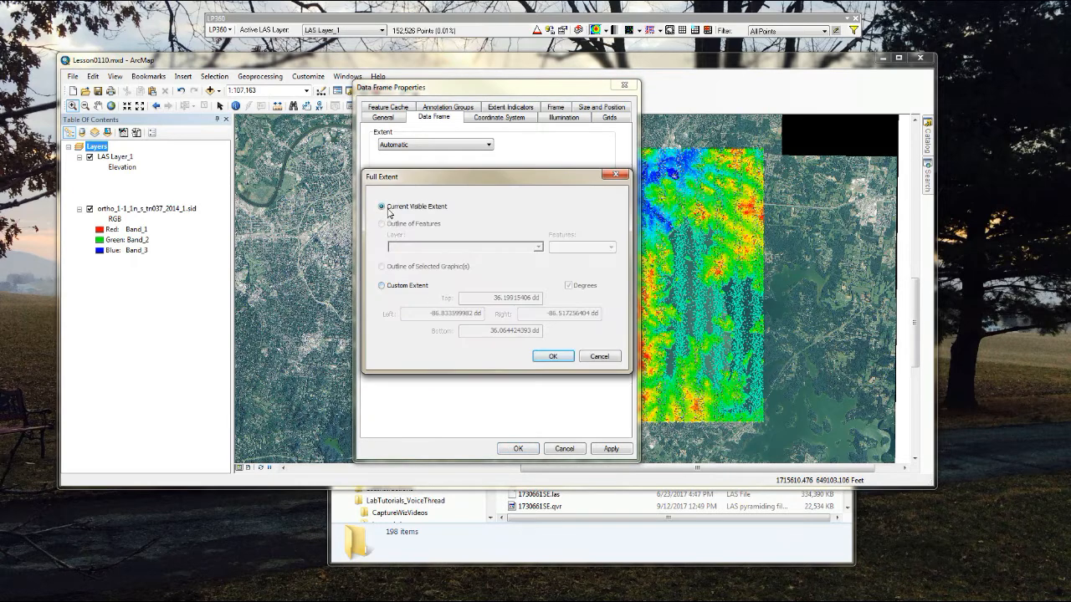
pyautogui.click(552, 358)
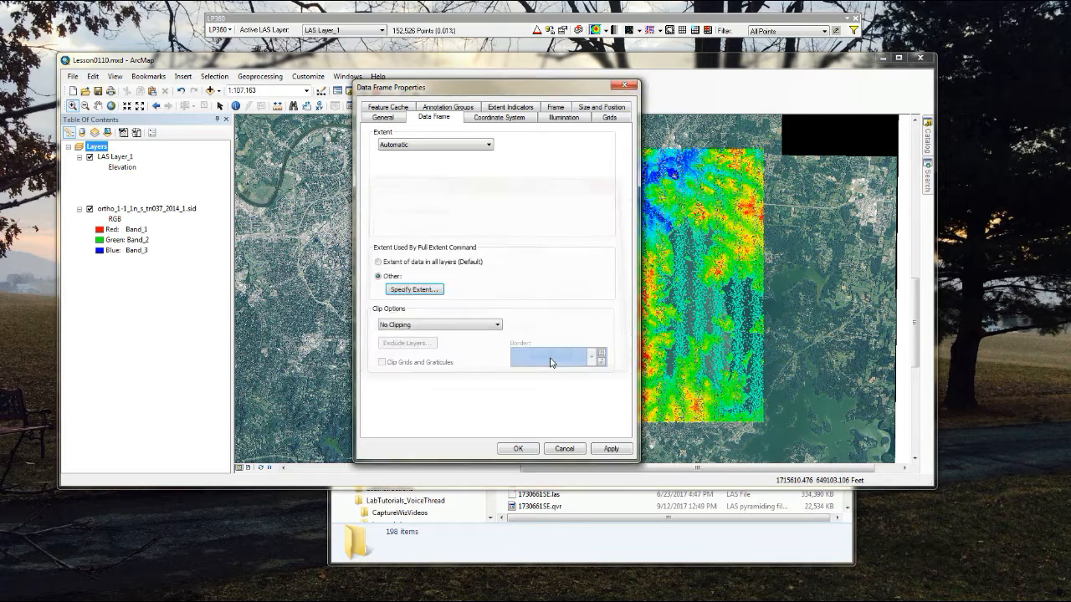
pyautogui.click(517, 450)
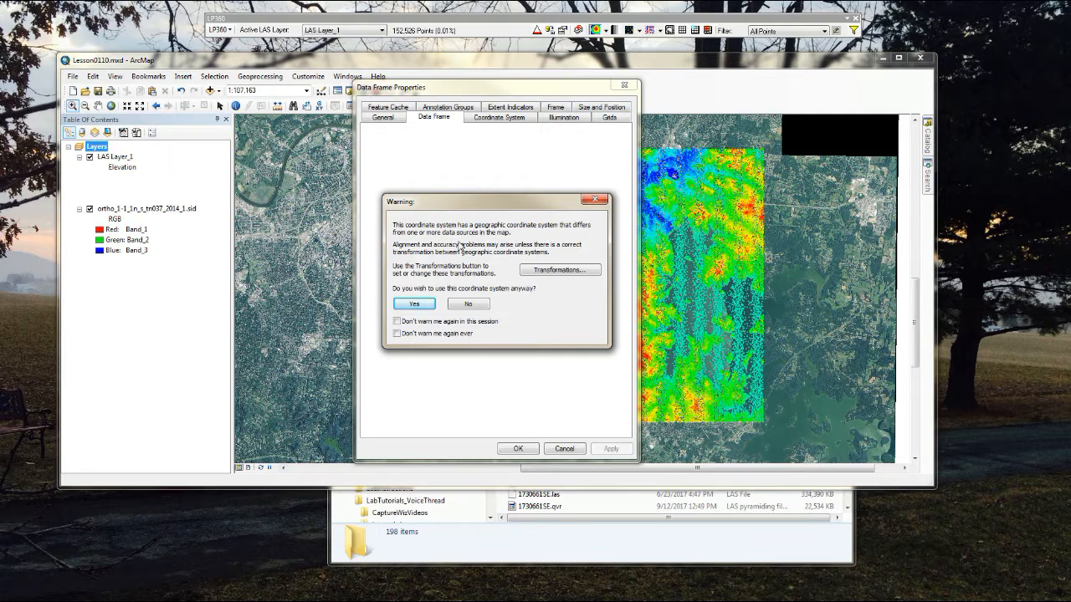
pyautogui.click(414, 304)
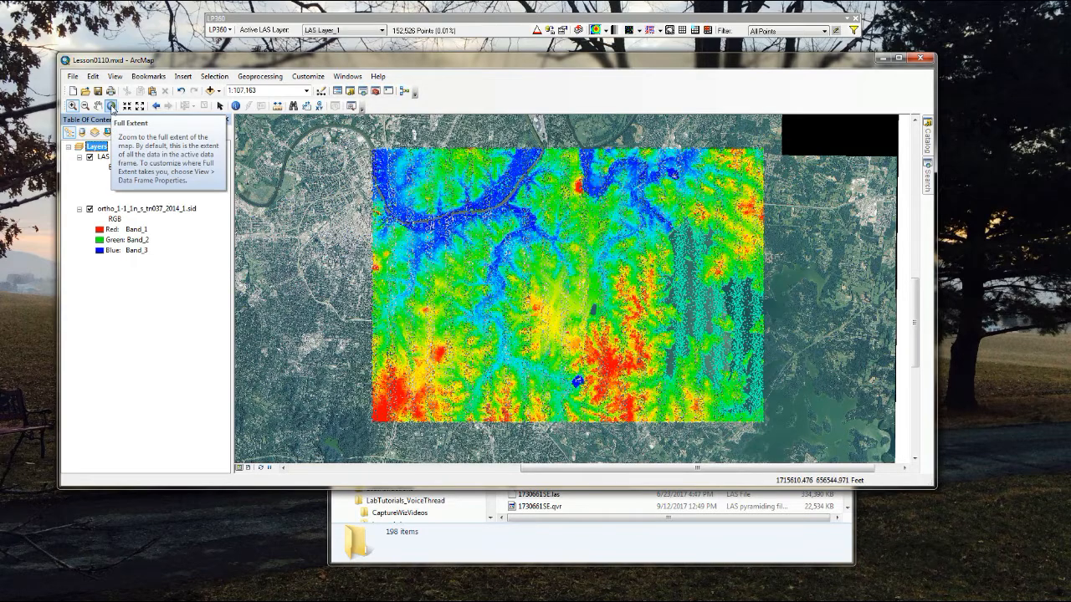
# Step: Test the custom full extent by zooming out and returning to it
pyautogui.click(112, 106)
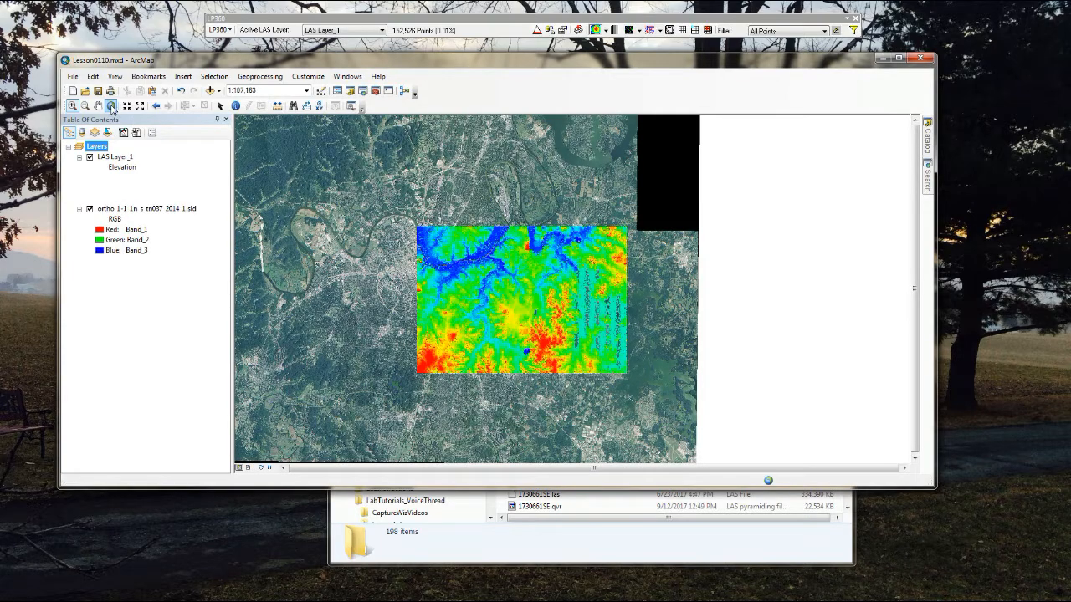
pyautogui.click(111, 107)
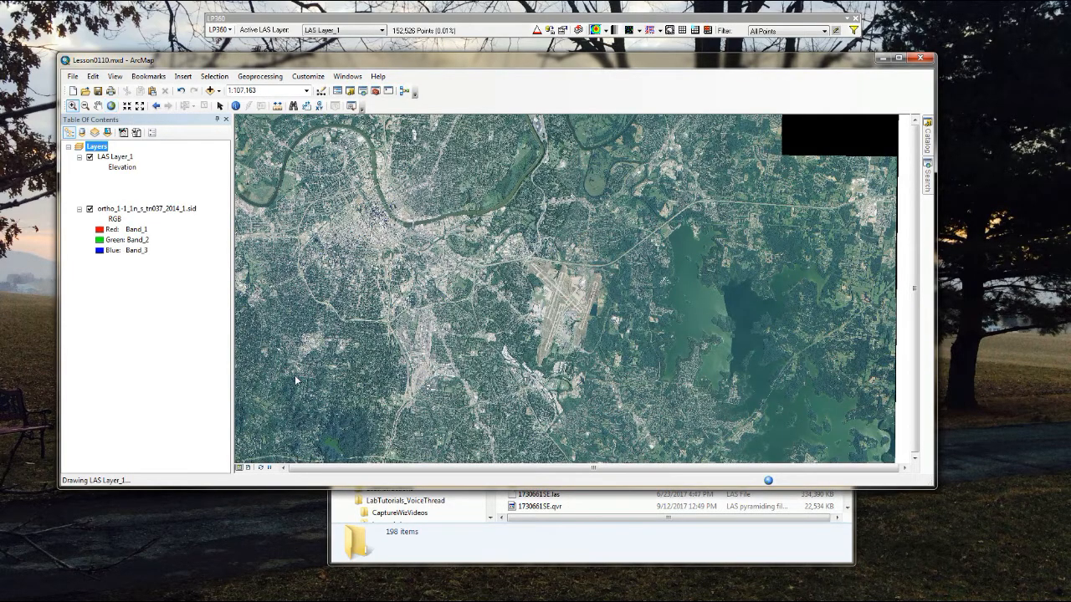
pyautogui.scroll(-7, 530, 313)
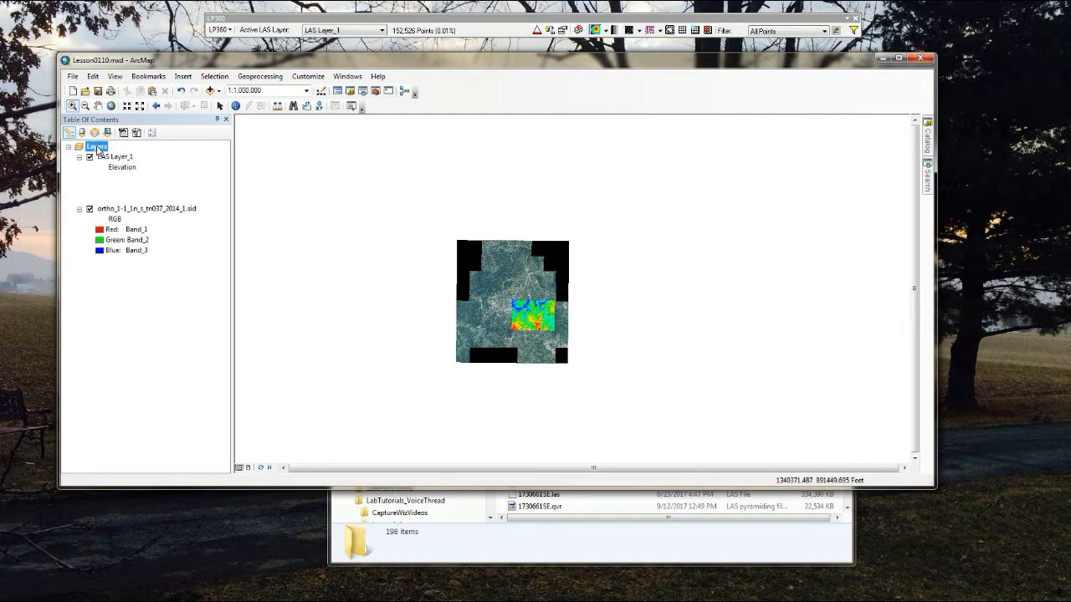
pyautogui.click(110, 107)
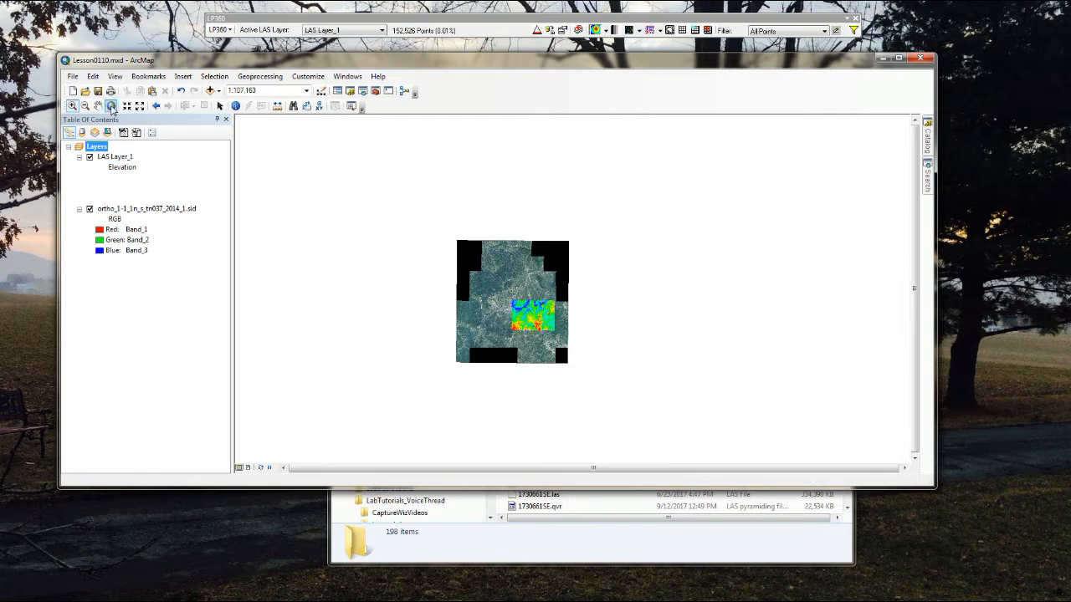
# Step: Clip the Layers data frame to a shape matching the current visible extent, keeping its coordinate system
pyautogui.rightClick(99, 151)
pyautogui.click(149, 401)
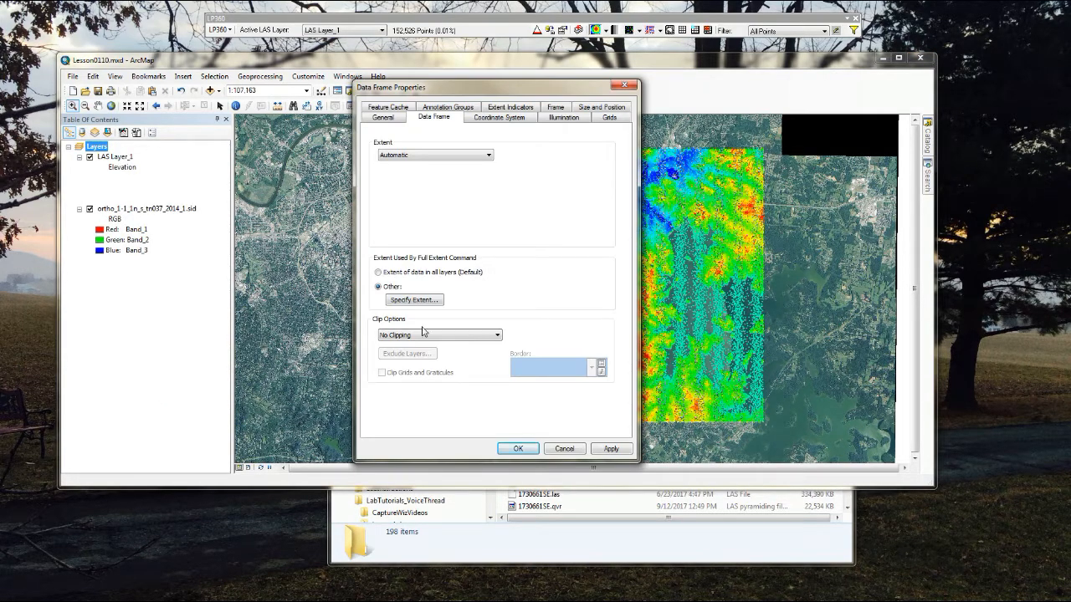
pyautogui.click(409, 338)
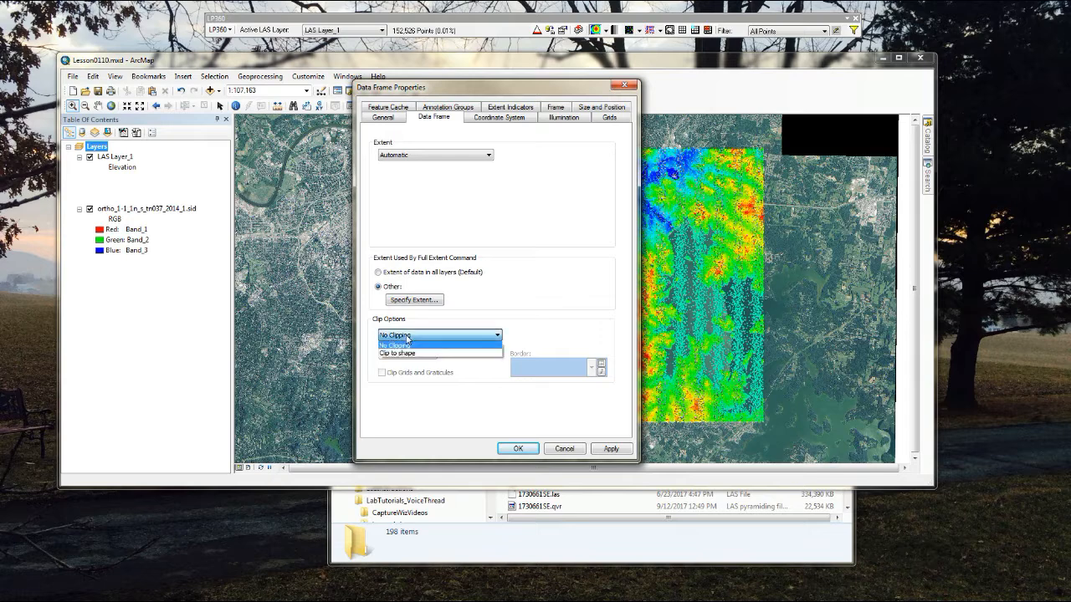
pyautogui.click(405, 353)
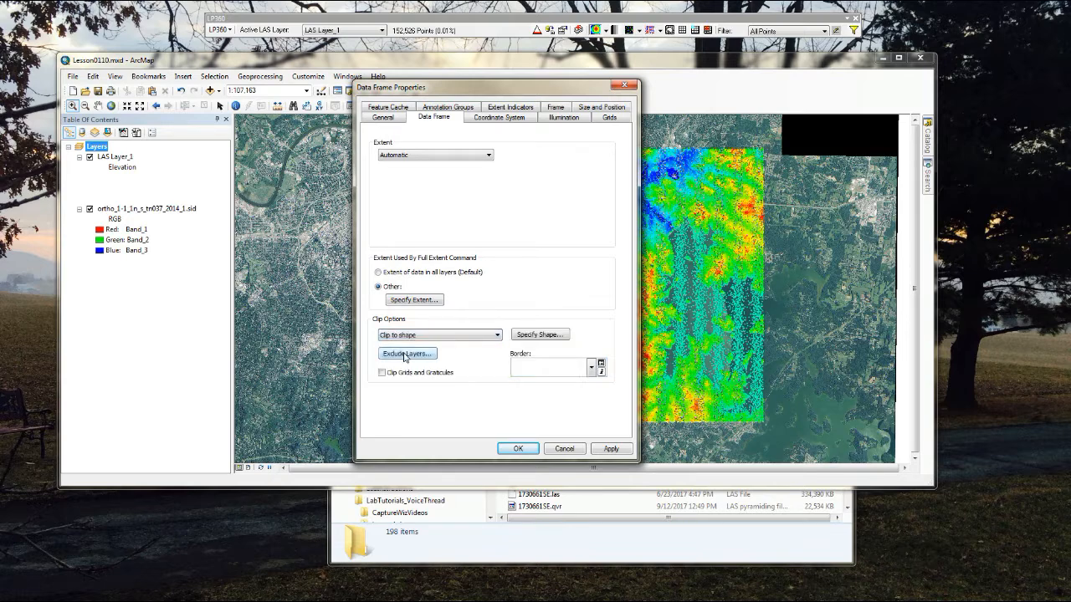
pyautogui.click(552, 335)
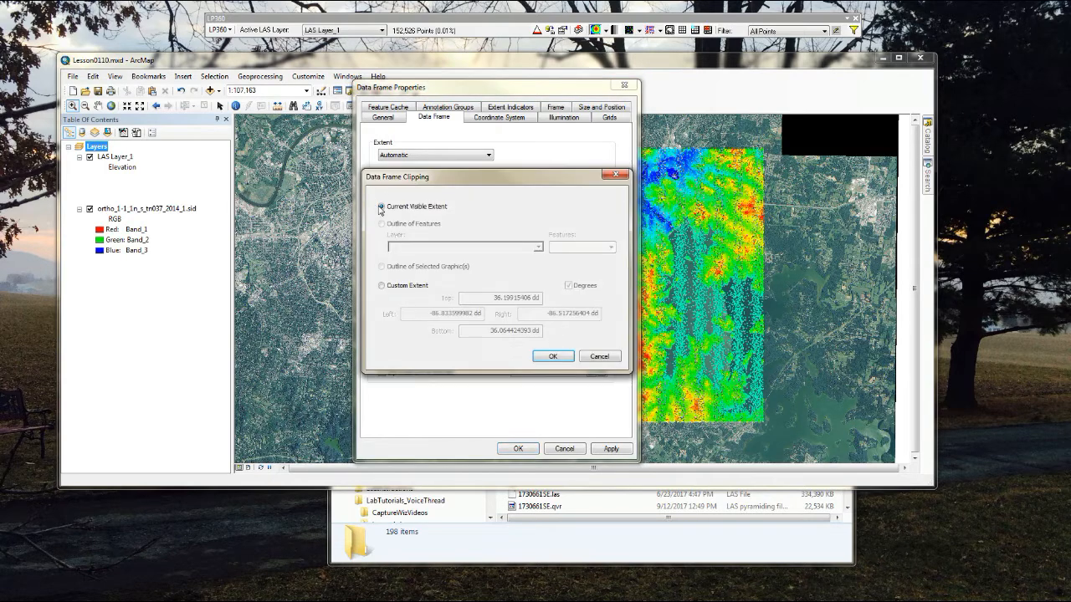
pyautogui.click(552, 357)
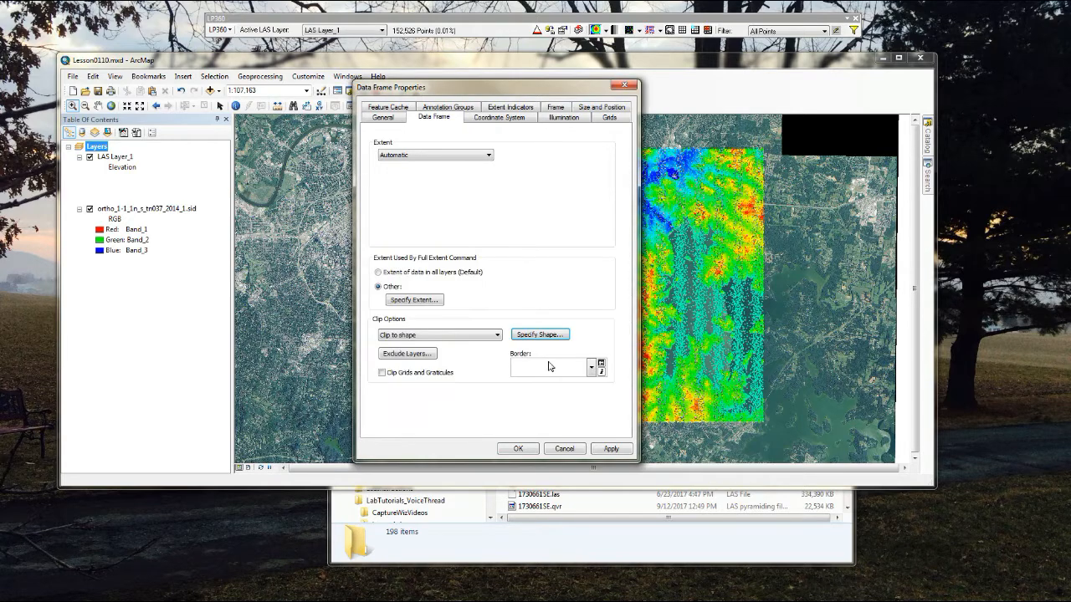
pyautogui.click(518, 450)
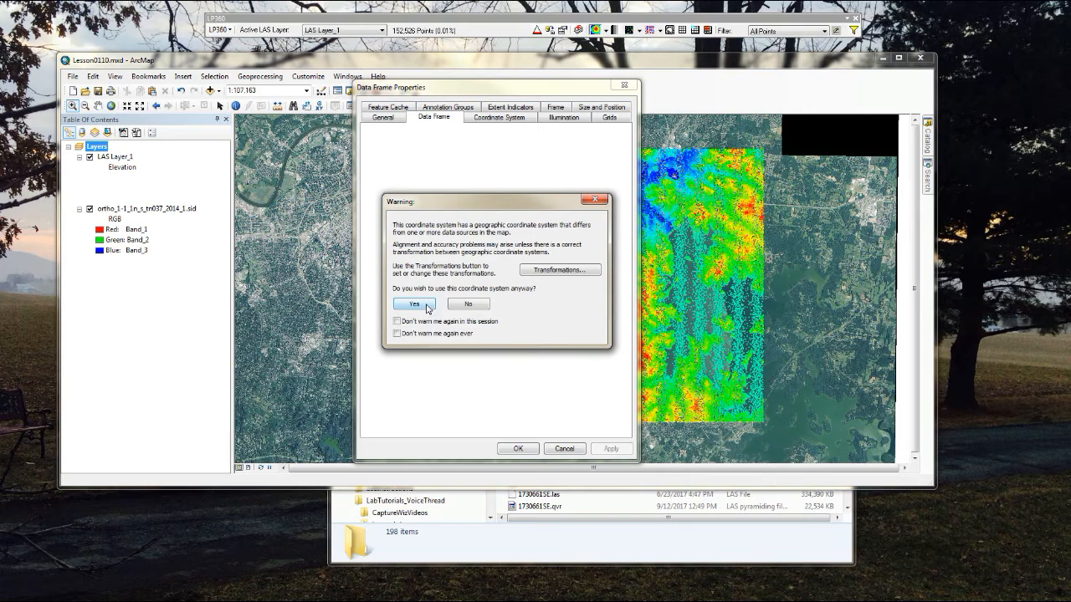
pyautogui.click(426, 306)
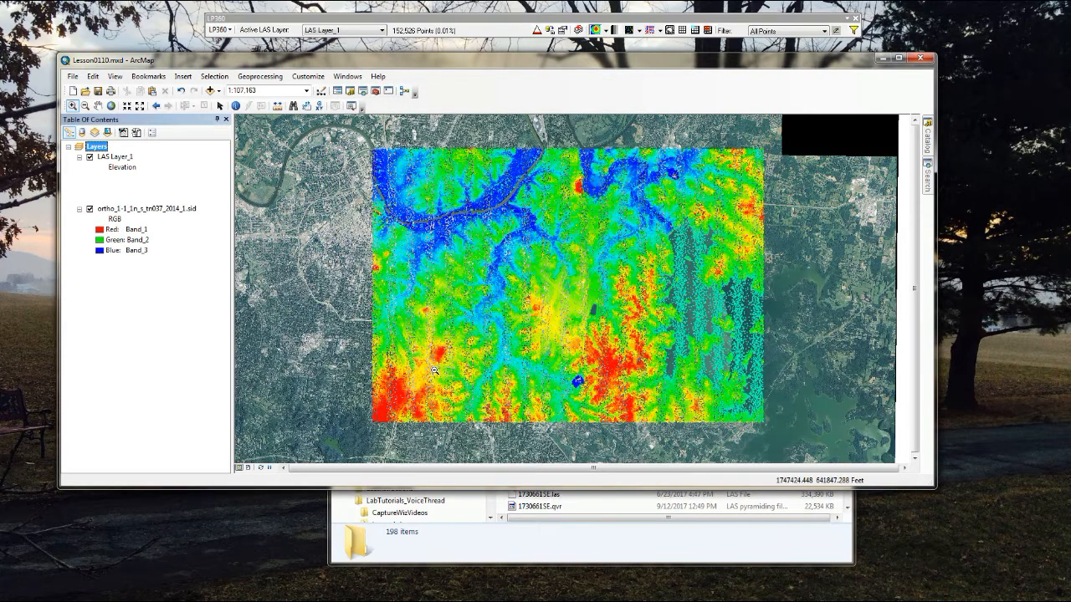
# Step: Check the data frame clipping by zooming out and back in, and return to the full extent
pyautogui.scroll(-5, 344, 329)
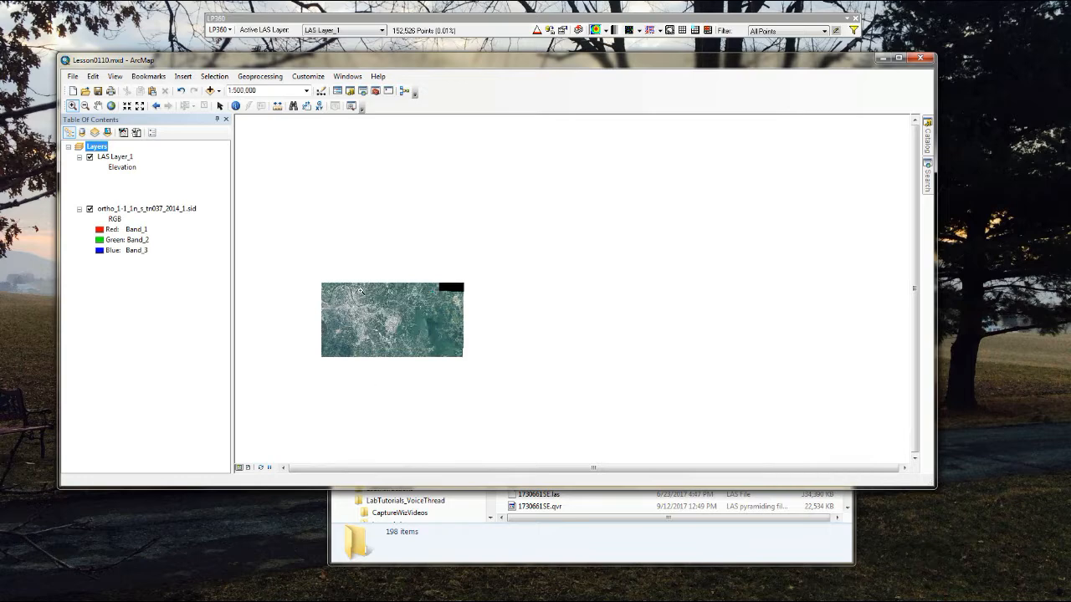
pyautogui.scroll(2, 361, 320)
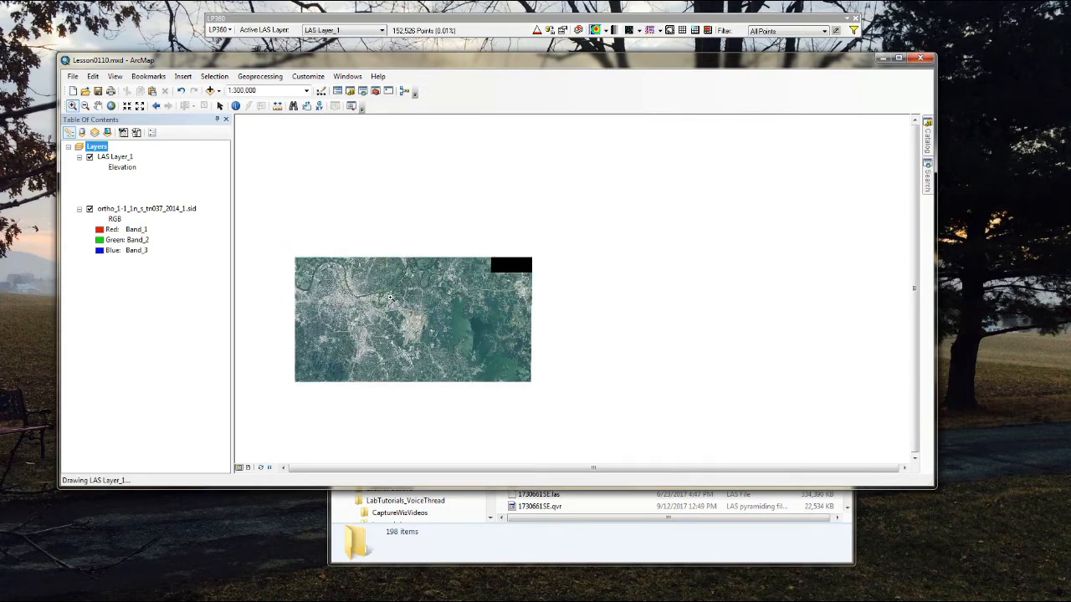
pyautogui.click(111, 106)
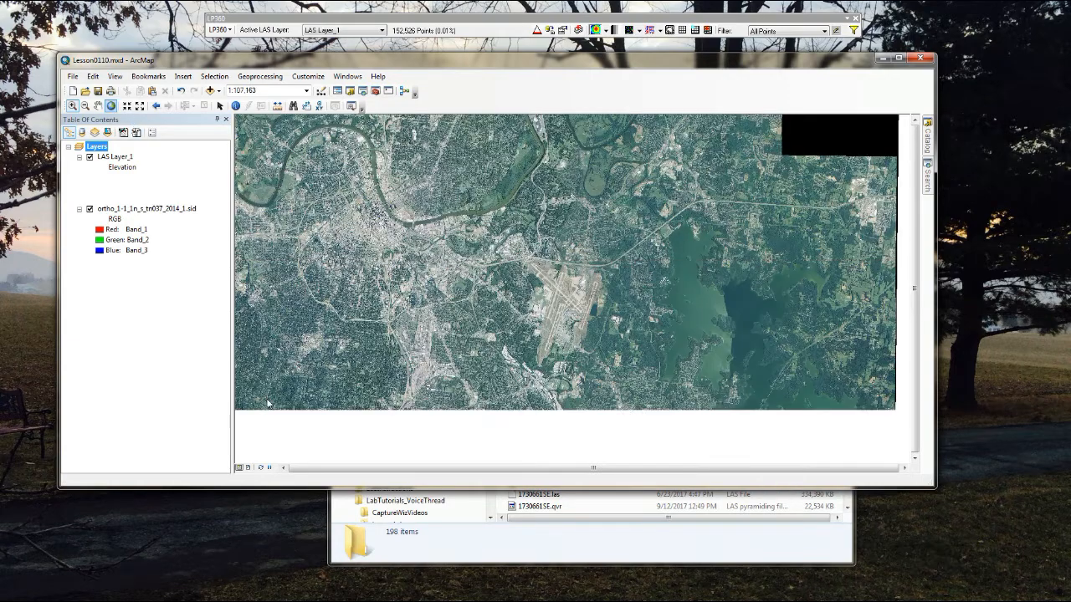